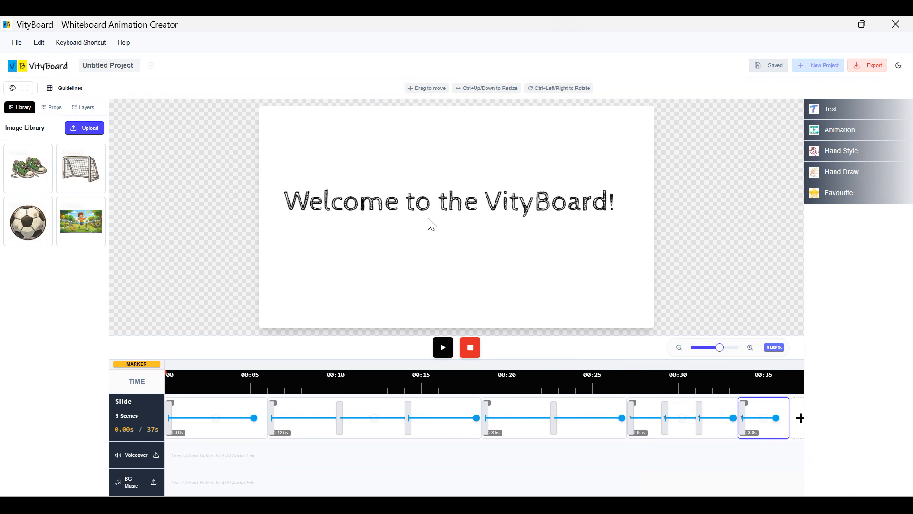
# - Give the "Welcome to the VityBoard!" text a Sketch animation with a duration of 4 seconds
pyautogui.click(431, 216)
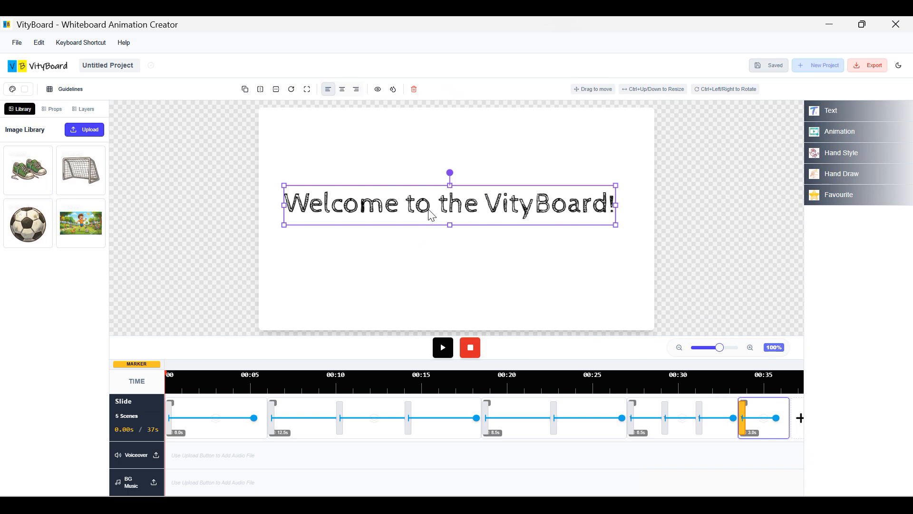
pyautogui.click(443, 239)
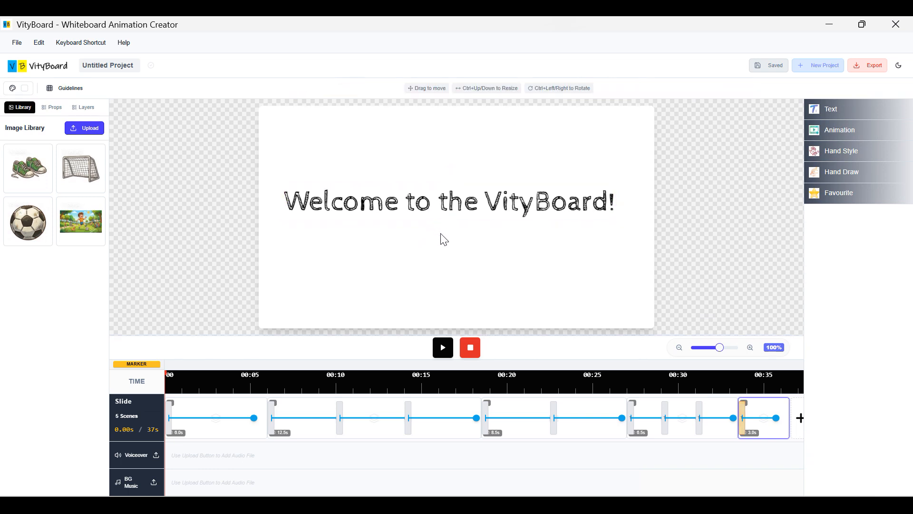
pyautogui.click(845, 130)
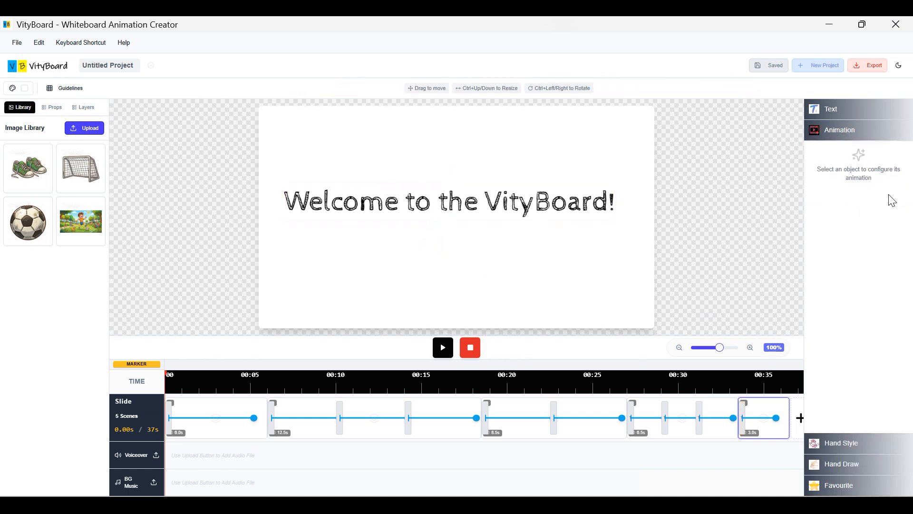
pyautogui.click(401, 204)
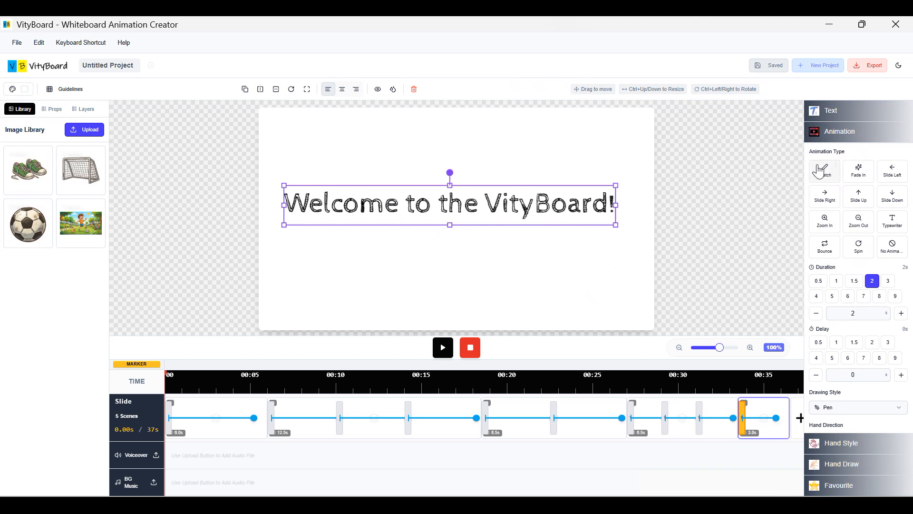
pyautogui.click(825, 180)
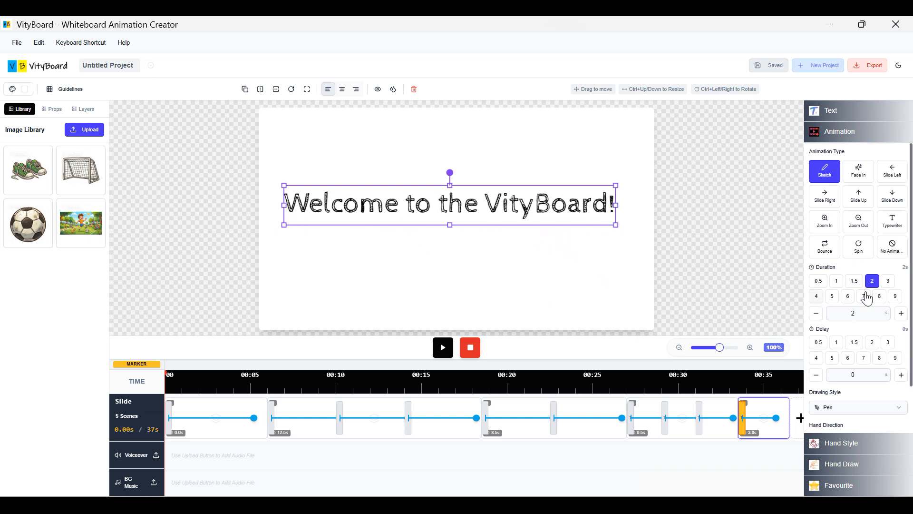
pyautogui.click(816, 296)
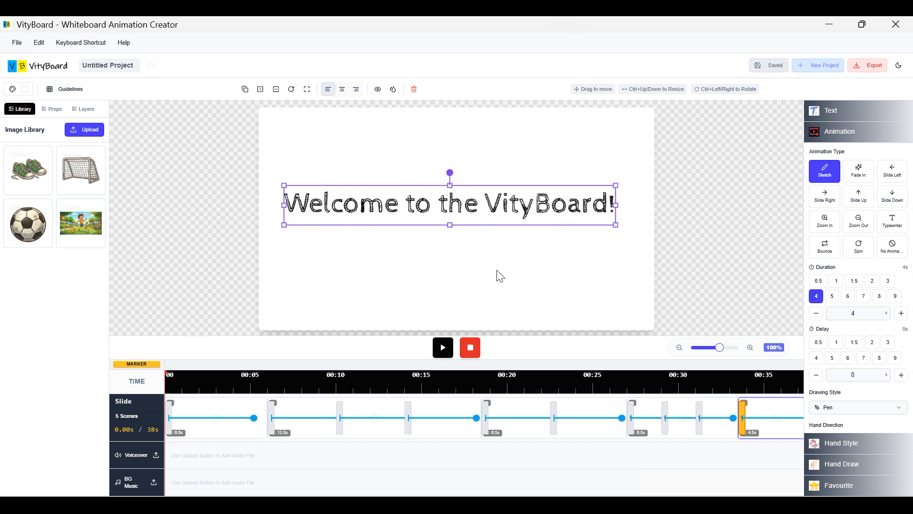
pyautogui.click(484, 279)
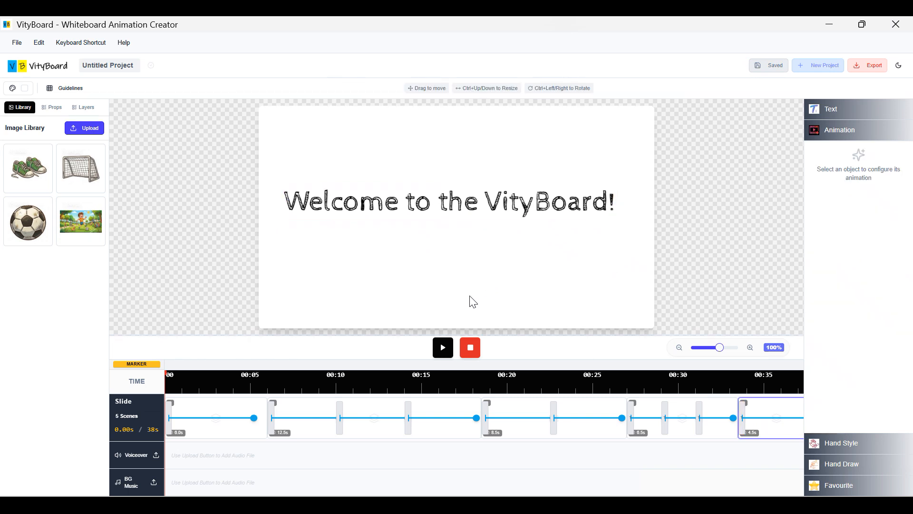
# - Preview the welcome slide to check its sketch animation
pyautogui.click(847, 139)
pyautogui.click(847, 139)
pyautogui.click(846, 138)
pyautogui.click(445, 347)
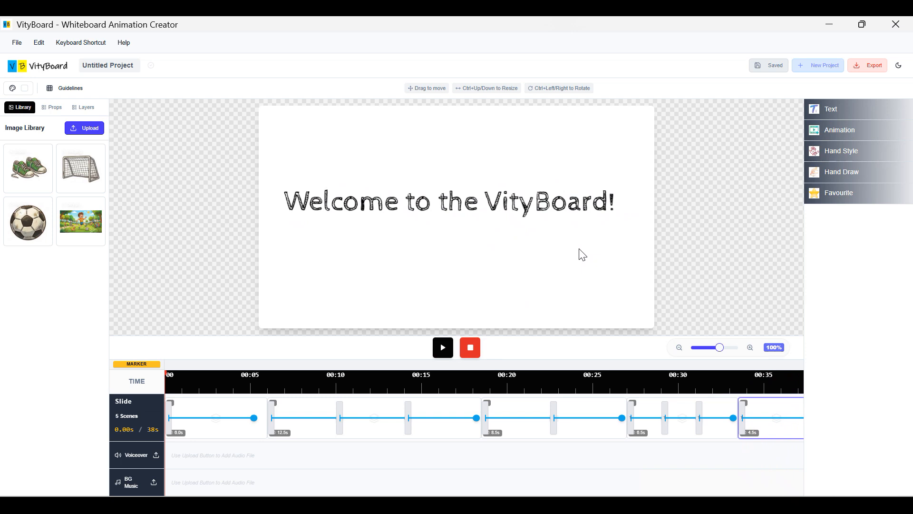
# - Apply the Male White (Bla...) hand style to the welcome text and play the slide's preview
pyautogui.click(538, 215)
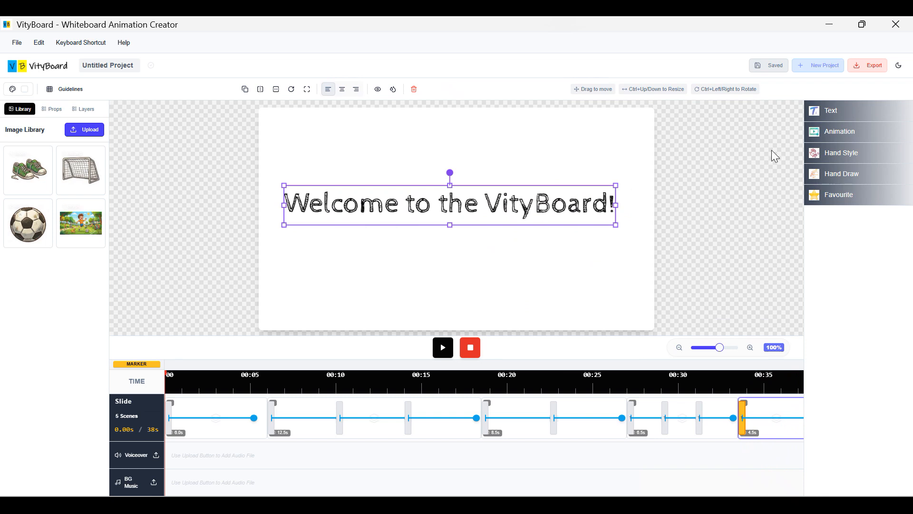
pyautogui.click(840, 157)
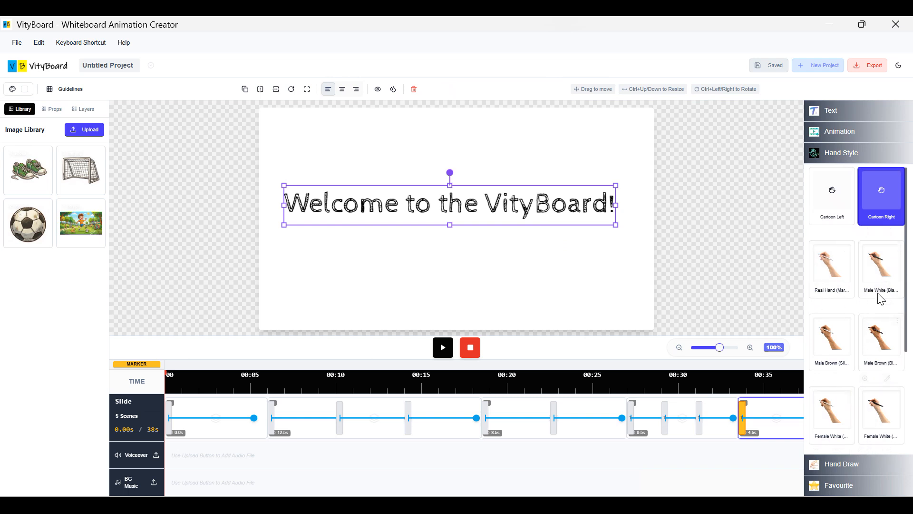
pyautogui.click(883, 274)
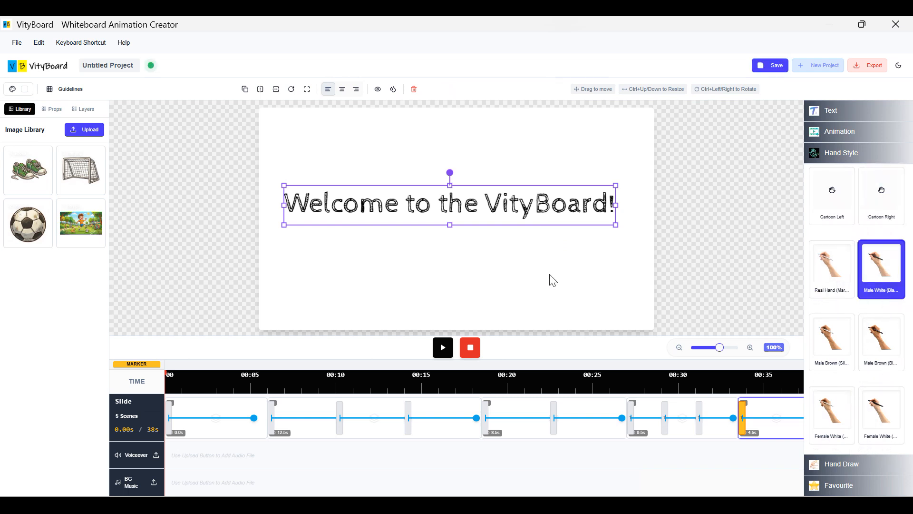
pyautogui.click(442, 351)
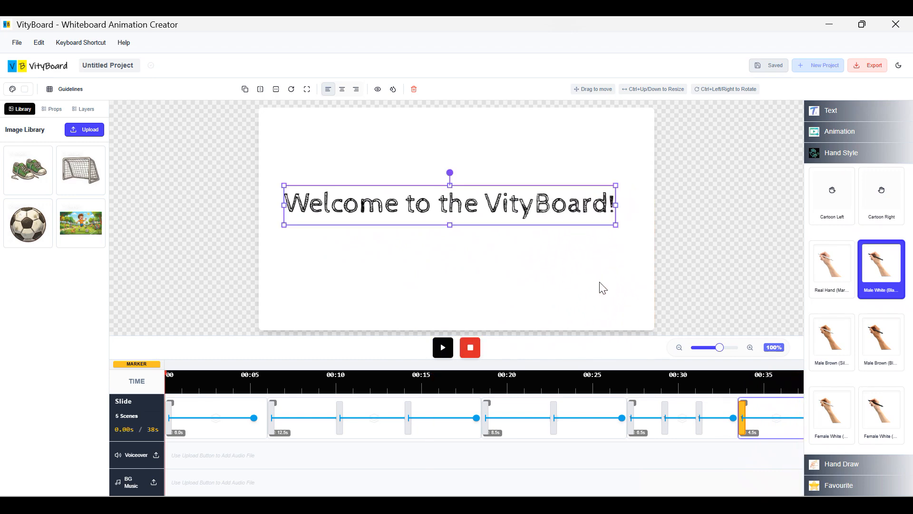
pyautogui.click(601, 287)
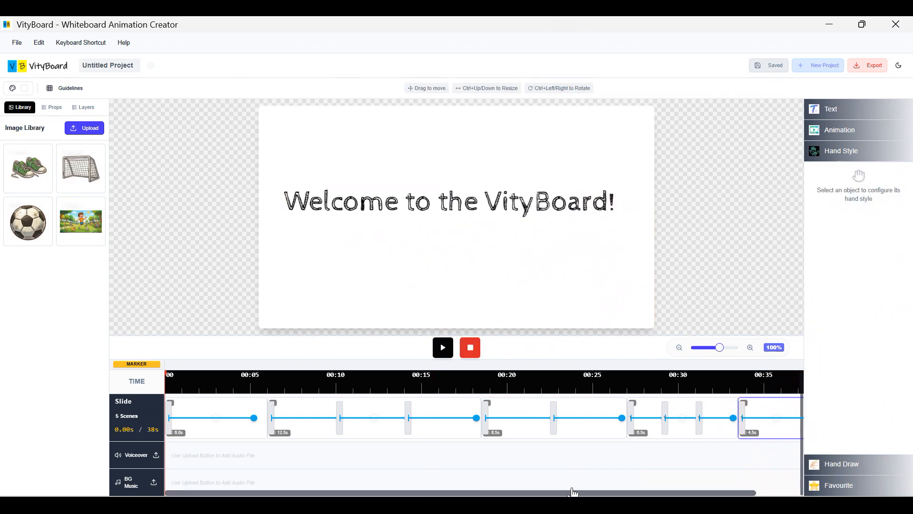
# - Add a new slide after the welcome slide and insert the Books - 1 prop from Education Material
pyautogui.hscroll(2, 575, 493)
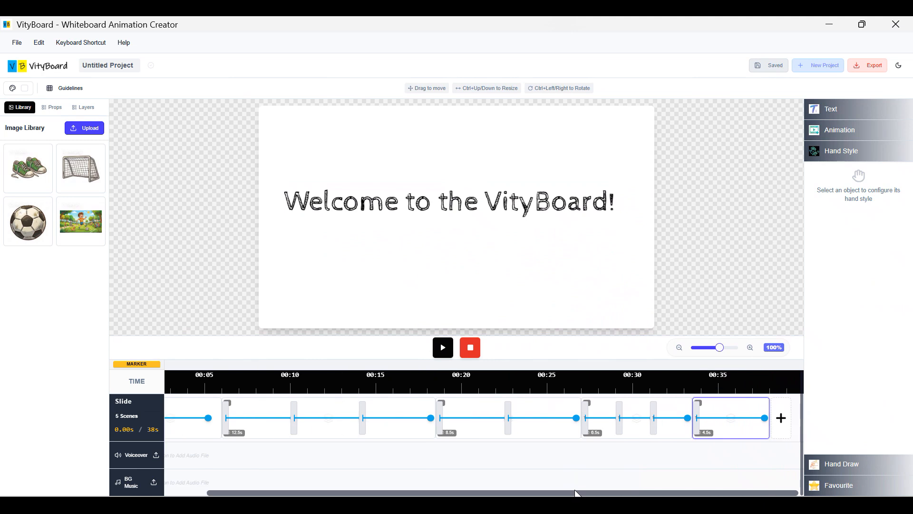
pyautogui.click(781, 417)
pyautogui.click(53, 107)
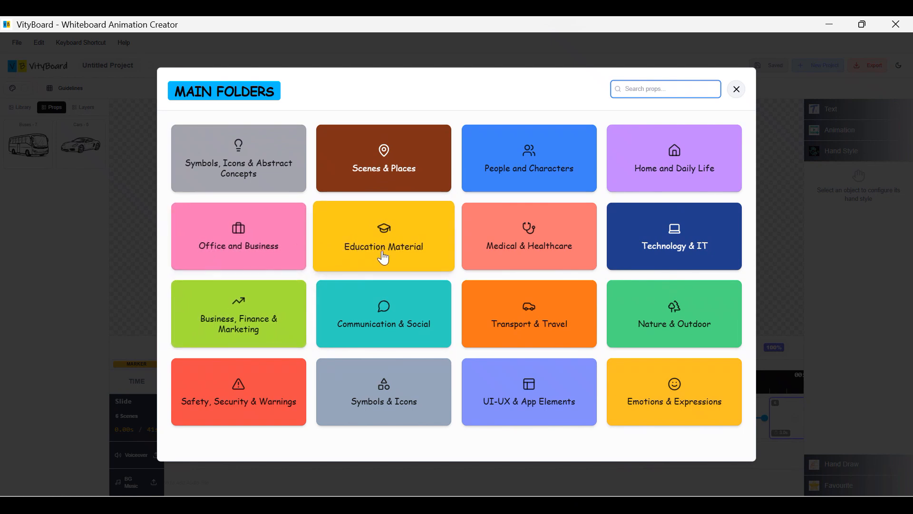
pyautogui.click(409, 256)
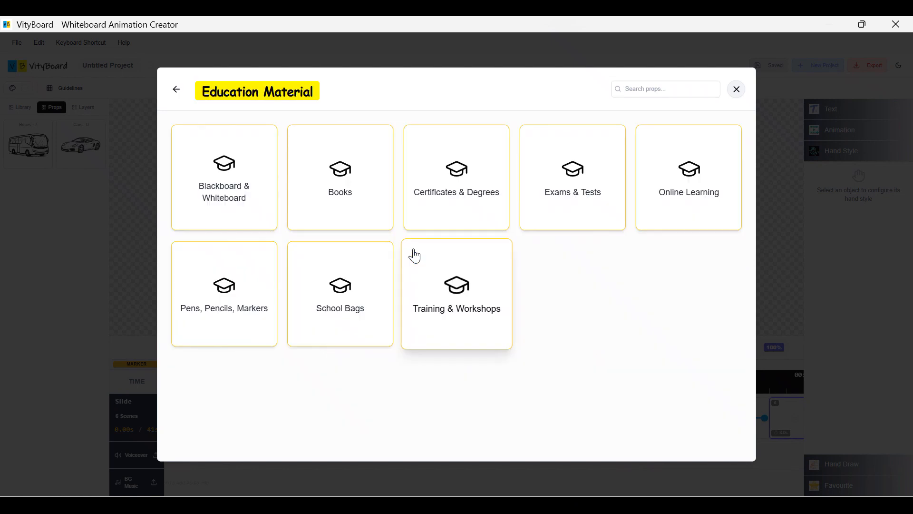
pyautogui.click(344, 206)
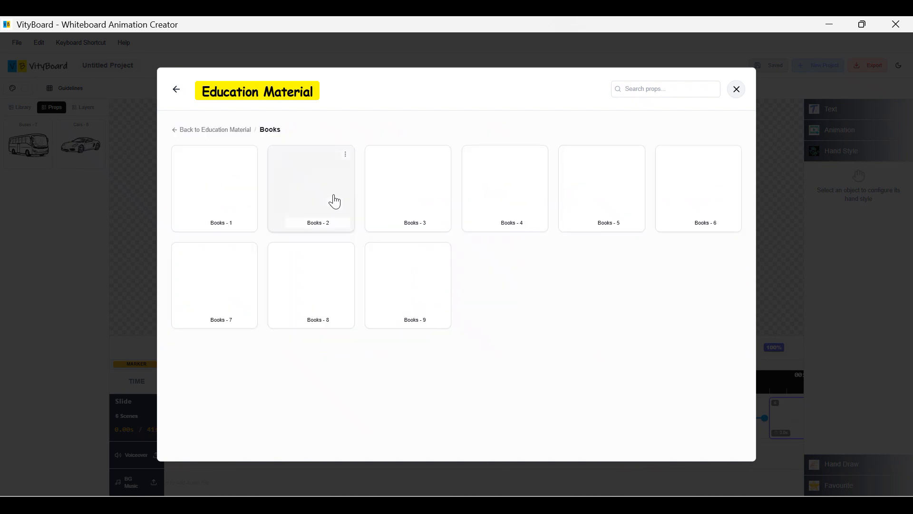
pyautogui.click(228, 202)
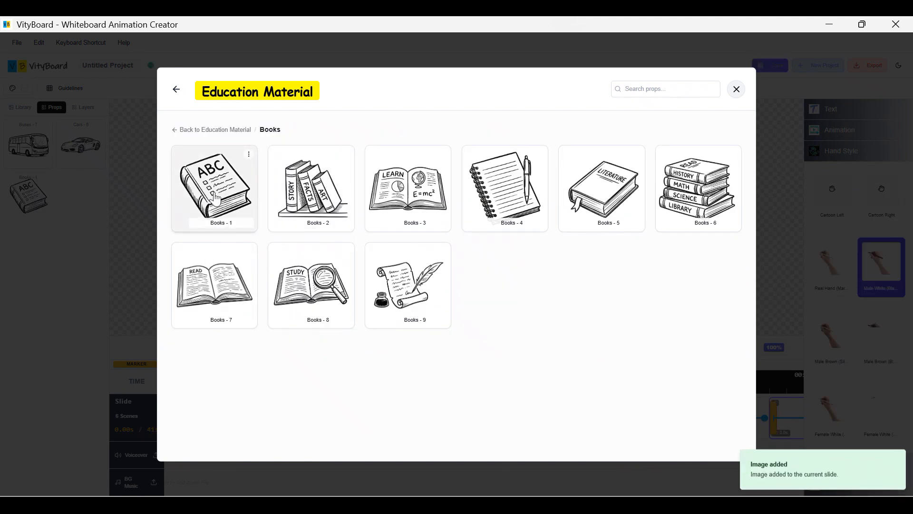
# - Insert the Natural Disasters - 3 and Natural Disasters - 2 props from Nature & Outdoor into the new slide
pyautogui.click(211, 129)
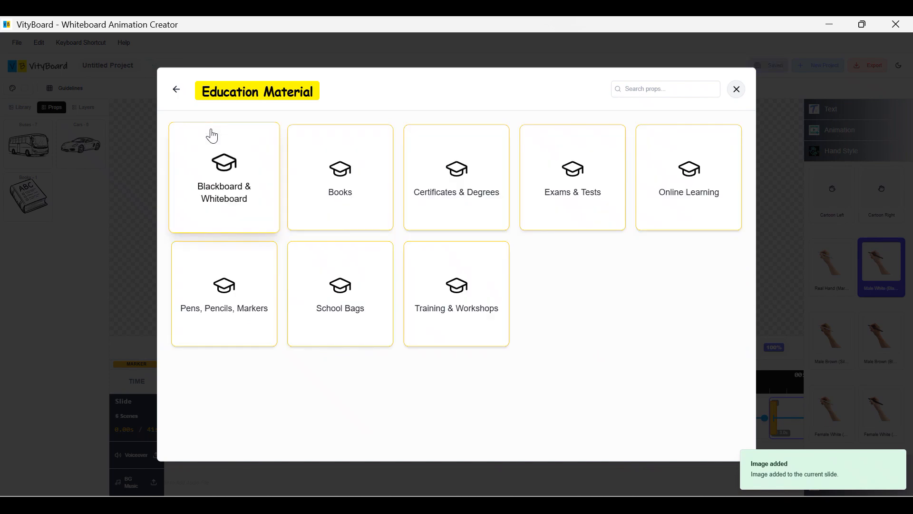
pyautogui.click(176, 89)
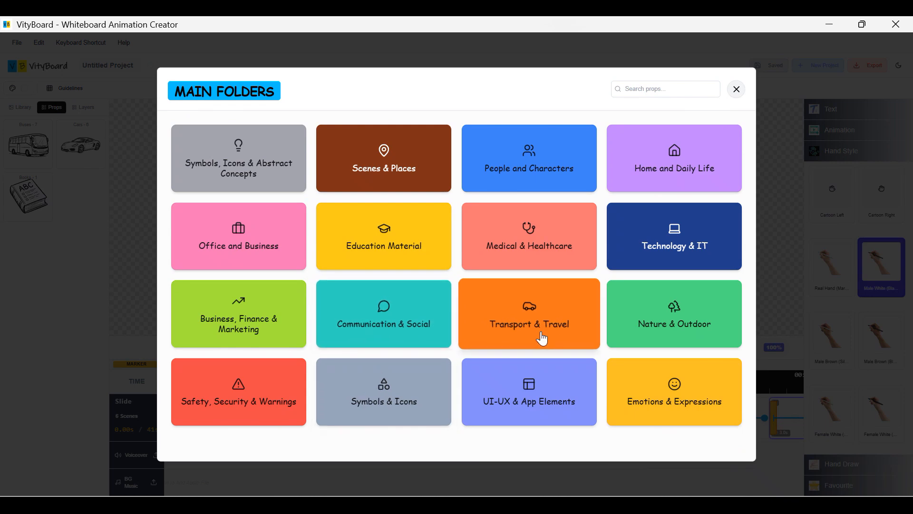
pyautogui.click(648, 328)
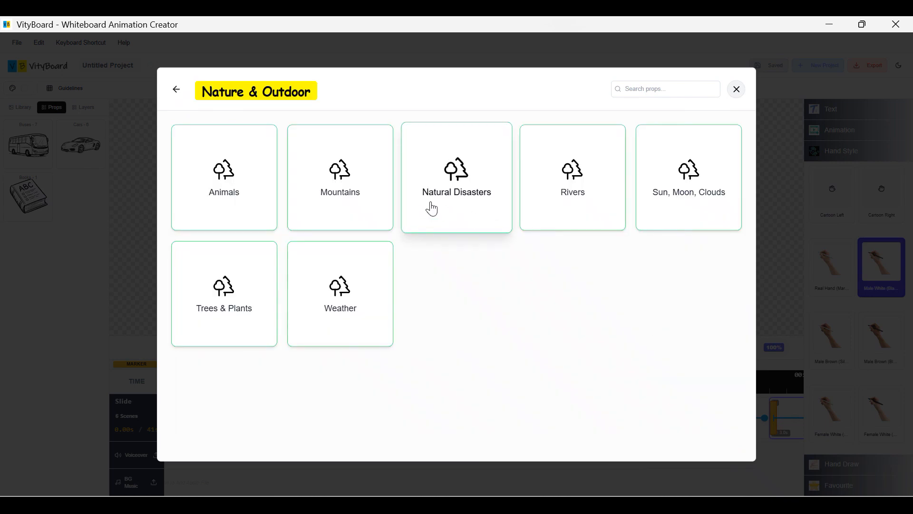
pyautogui.click(454, 203)
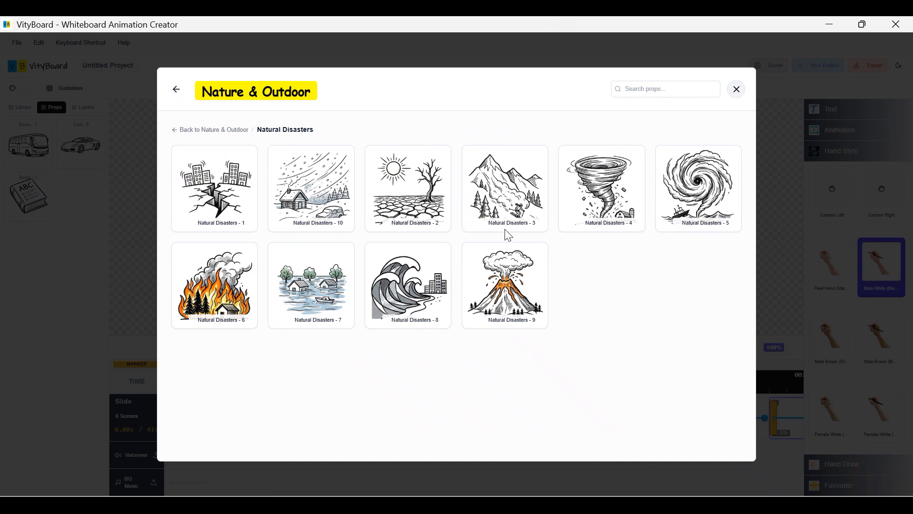
pyautogui.click(494, 205)
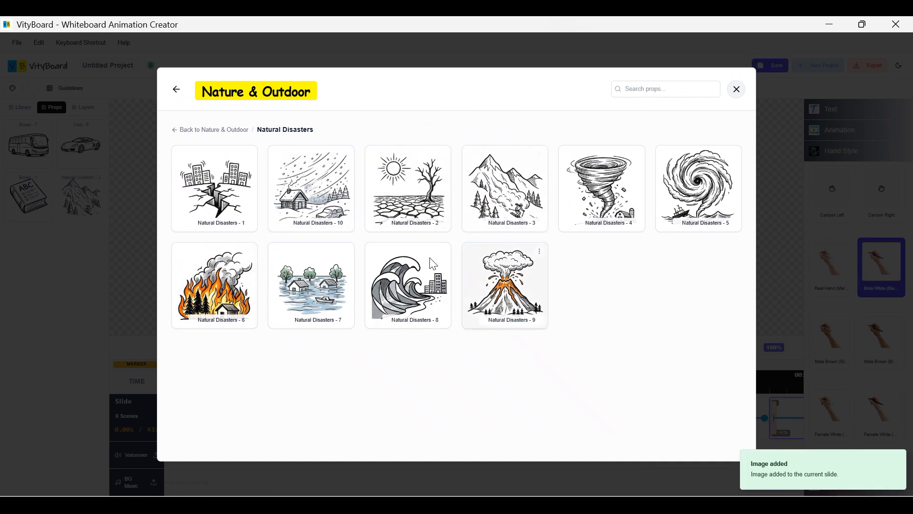
pyautogui.click(394, 200)
# - Insert the Mountains - 5 volcano prop from Nature & Outdoor into the slide
pyautogui.click(199, 133)
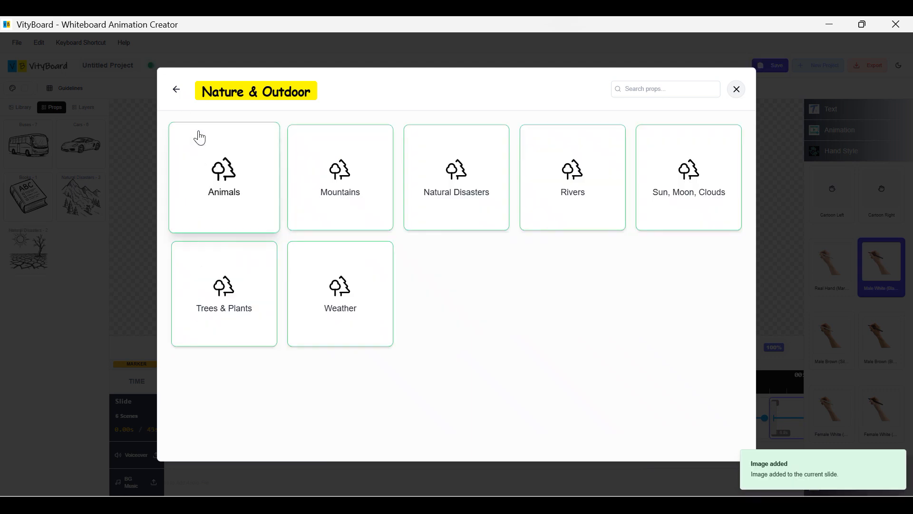
pyautogui.click(324, 216)
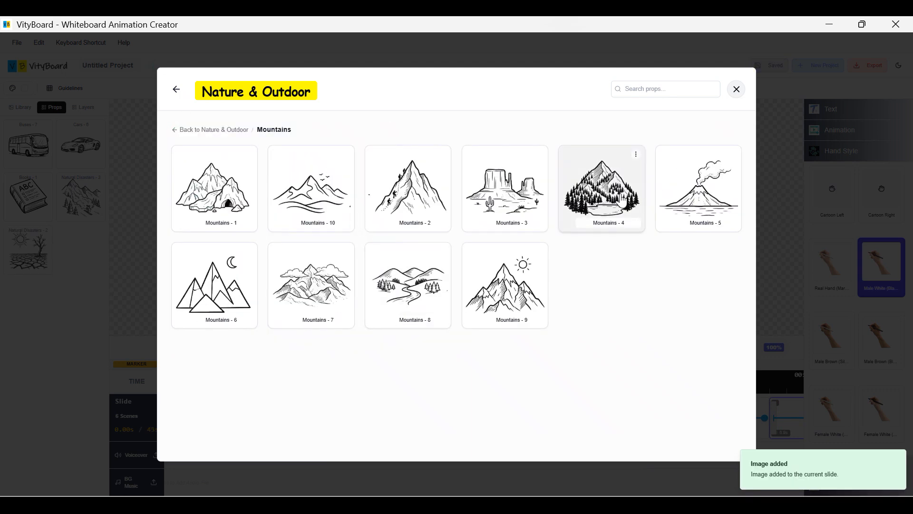
pyautogui.click(703, 204)
# - Insert the Notifications & Alerts - 13 and - 12 props from Communication & Social, and close the props library
pyautogui.click(220, 130)
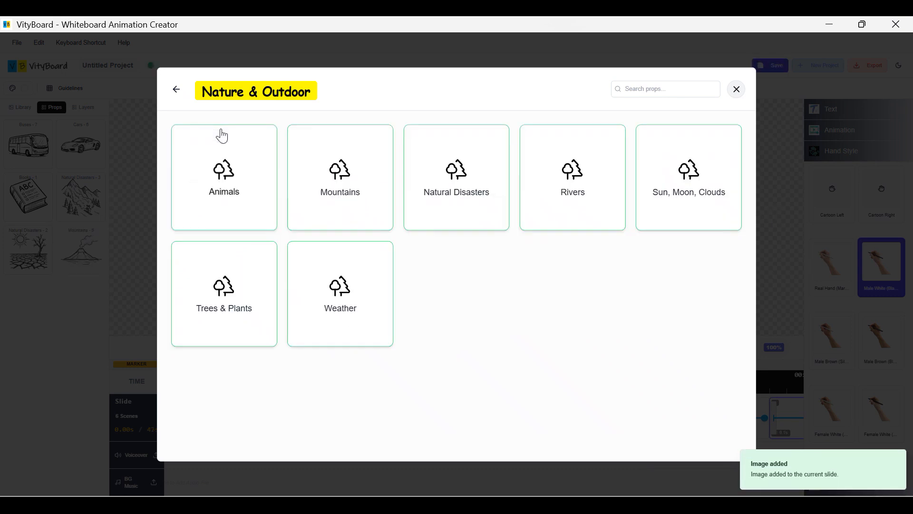
pyautogui.click(176, 90)
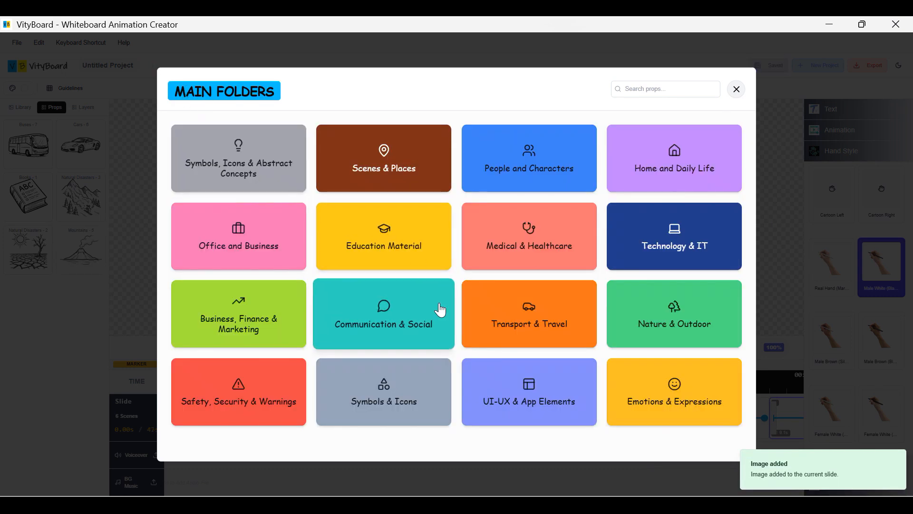
pyautogui.click(398, 320)
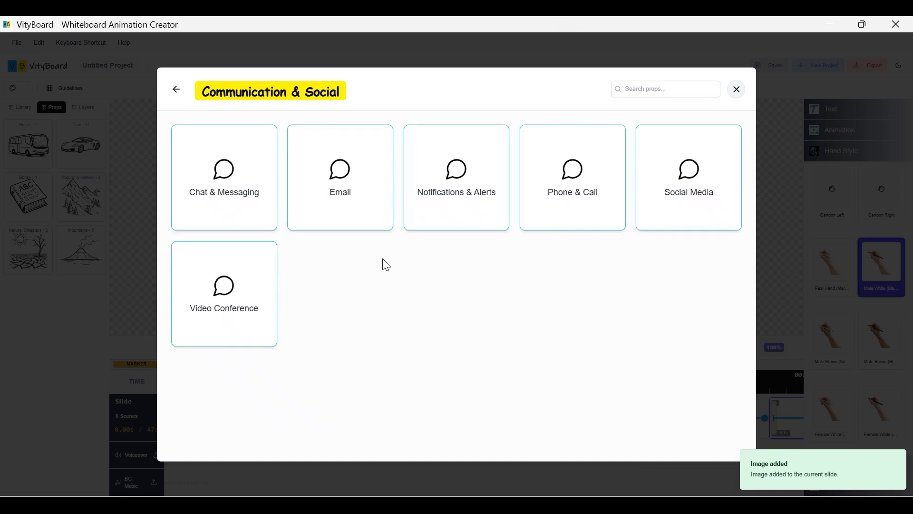
pyautogui.click(434, 201)
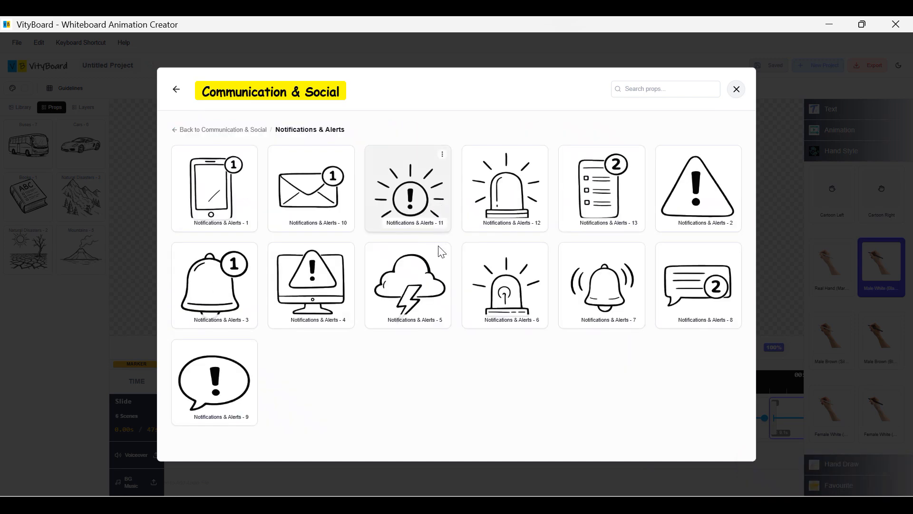
pyautogui.click(614, 203)
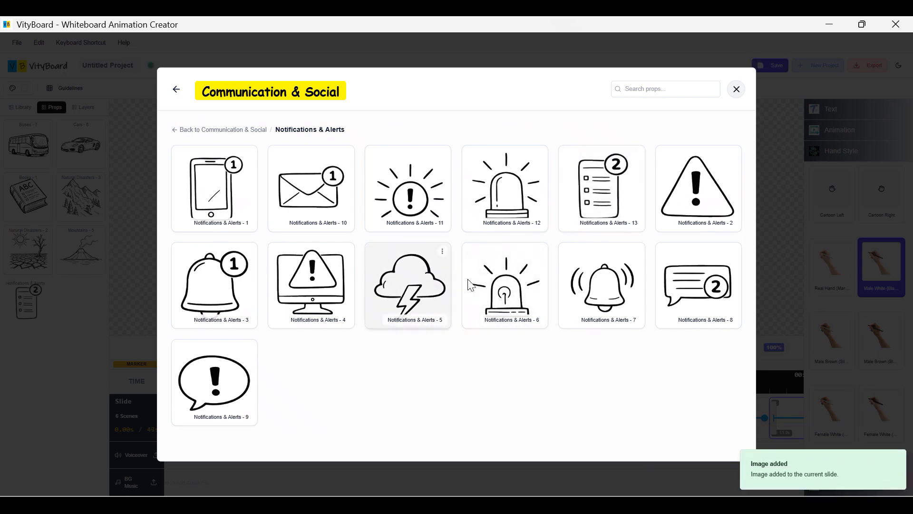
pyautogui.click(518, 205)
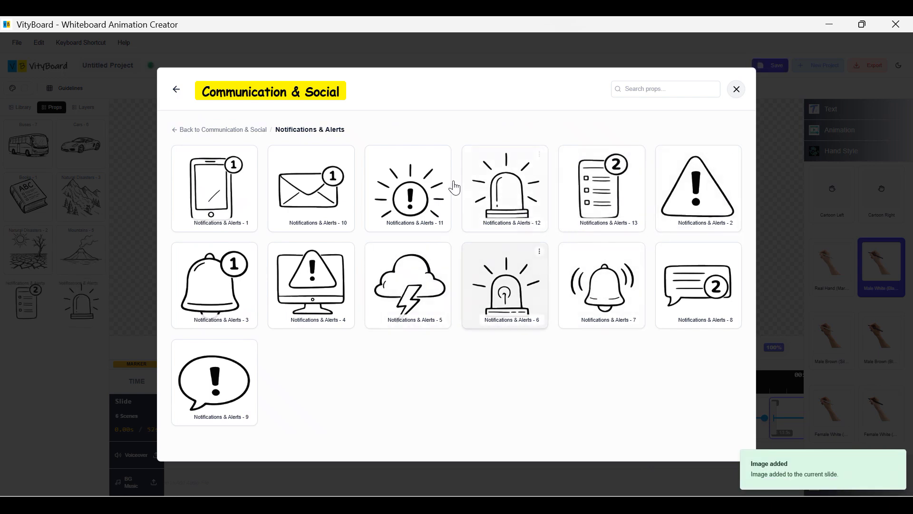
pyautogui.click(736, 90)
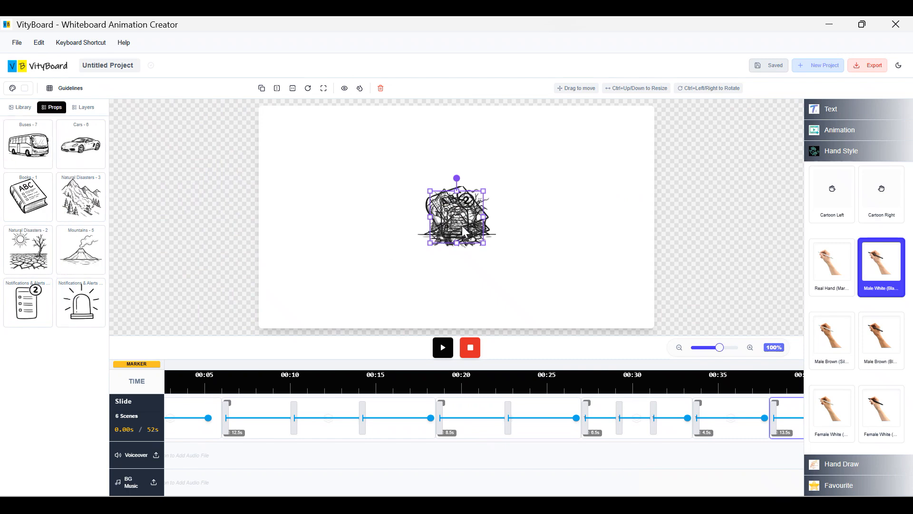
# - Move the siren to the slide's upper right, the checklist to its lower left and the volcano to its upper left
pyautogui.moveTo(462, 226); pyautogui.dragTo(573, 182)
pyautogui.moveTo(456, 219); pyautogui.dragTo(309, 269)
pyautogui.moveTo(467, 231); pyautogui.dragTo(358, 172)
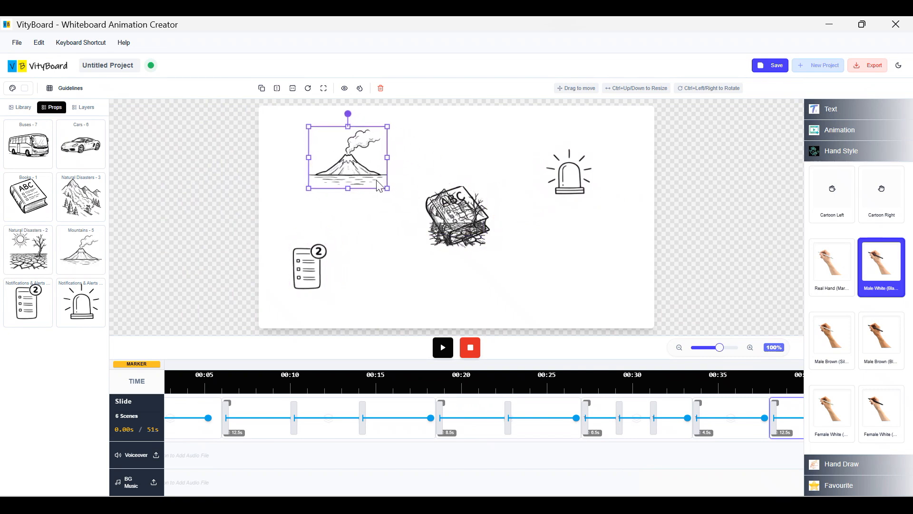
# - Separate the remaining stacked props, placing the drought scene at the slide's top centre, the book at bottom centre and the mountain scene at lower right
pyautogui.moveTo(458, 217); pyautogui.dragTo(429, 238)
pyautogui.moveTo(561, 294); pyautogui.dragTo(525, 250)
pyautogui.moveTo(506, 173)
pyautogui.mouseDown()
pyautogui.moveTo(466, 156)
pyautogui.moveTo(496, 162)
pyautogui.mouseUp()
pyautogui.moveTo(567, 177); pyautogui.dragTo(586, 171)
pyautogui.moveTo(541, 263); pyautogui.dragTo(588, 274)
pyautogui.moveTo(435, 229); pyautogui.dragTo(449, 241)
pyautogui.moveTo(487, 169); pyautogui.dragTo(462, 164)
pyautogui.moveTo(374, 170); pyautogui.dragTo(358, 168)
pyautogui.moveTo(437, 254); pyautogui.dragTo(426, 271)
pyautogui.click(590, 261)
pyautogui.moveTo(589, 261); pyautogui.dragTo(590, 259)
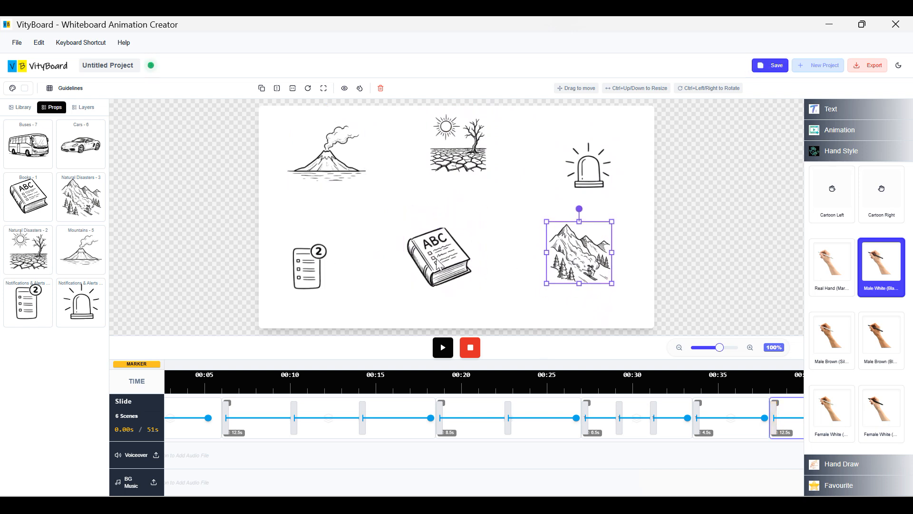
# - Nudge the checklist, book, drought scene, siren and mountain scene so the six props form two even rows of three
pyautogui.moveTo(324, 275); pyautogui.dragTo(345, 271)
pyautogui.moveTo(440, 259); pyautogui.dragTo(452, 260)
pyautogui.moveTo(458, 169); pyautogui.dragTo(457, 183)
pyautogui.moveTo(583, 177); pyautogui.dragTo(579, 163)
pyautogui.moveTo(595, 248); pyautogui.dragTo(595, 247)
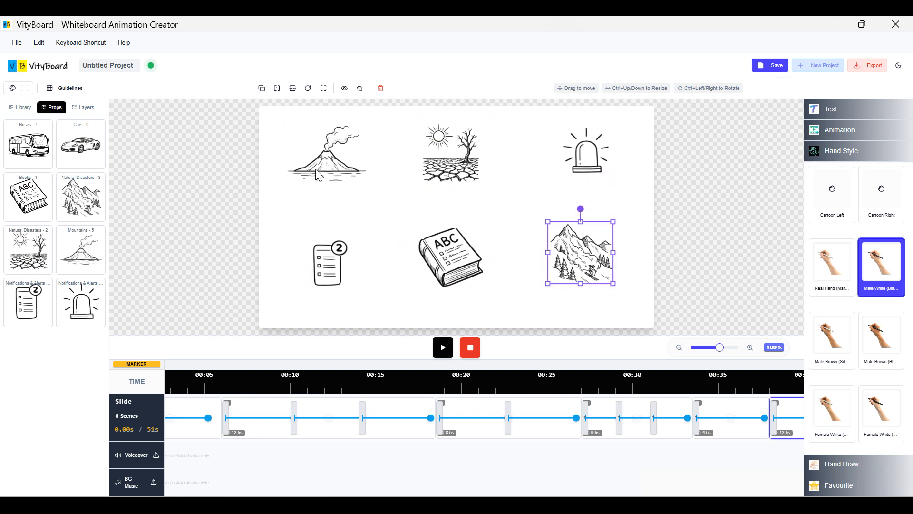
# - Give the volcano a Sketch animation lasting 3 seconds, drawn with the Male White hand style
pyautogui.click(318, 176)
pyautogui.click(842, 129)
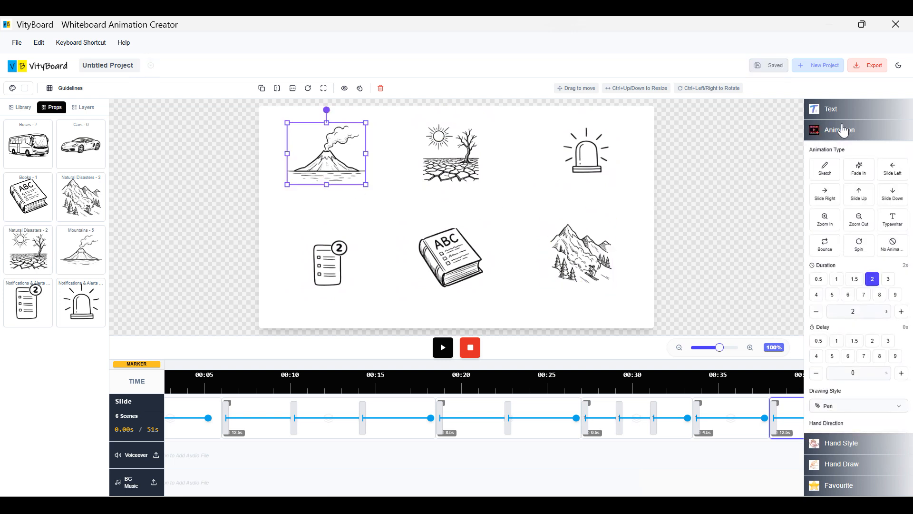
pyautogui.click(825, 172)
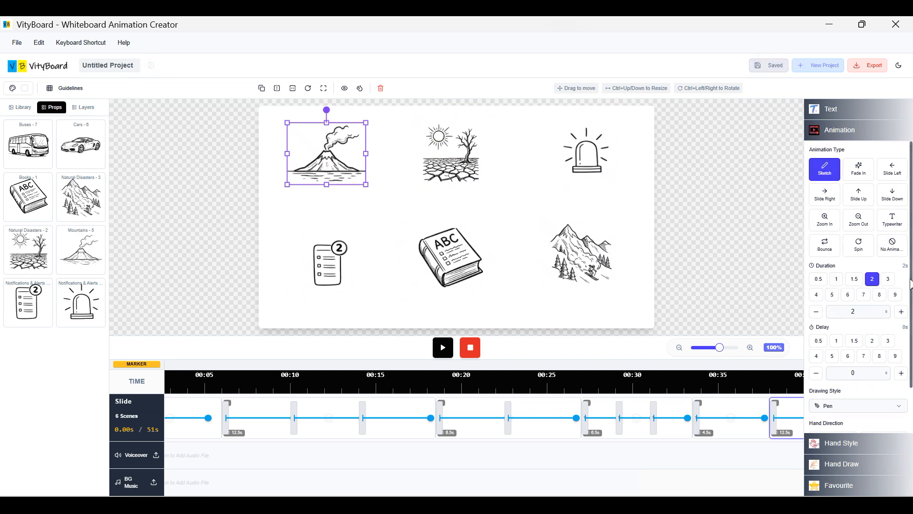
pyautogui.click(888, 280)
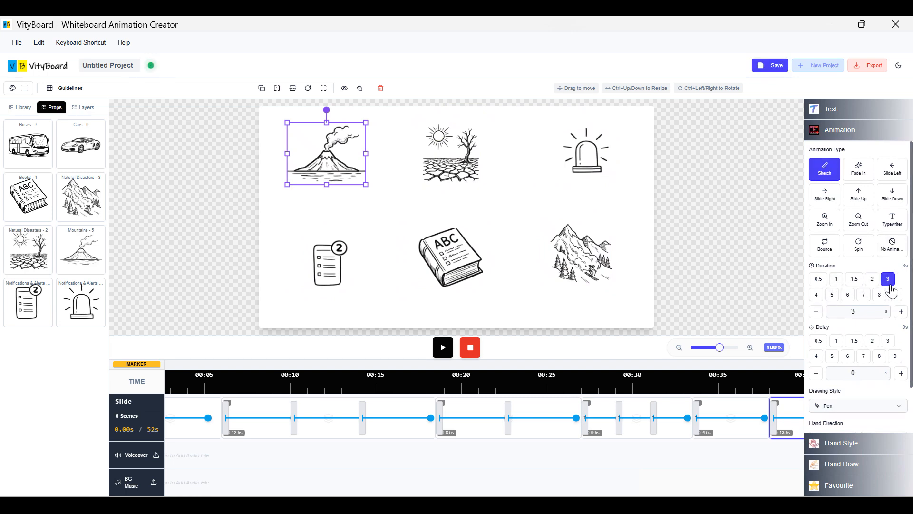
pyautogui.click(840, 133)
pyautogui.click(840, 153)
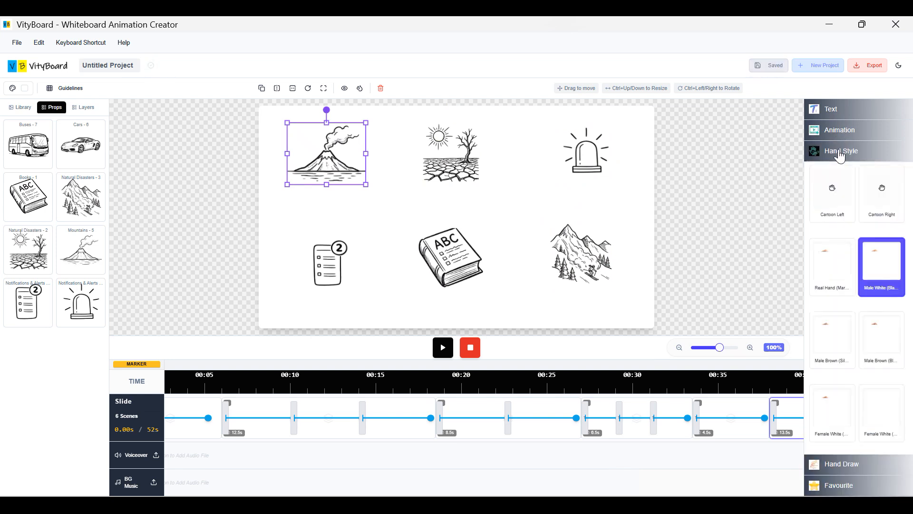
pyautogui.click(879, 274)
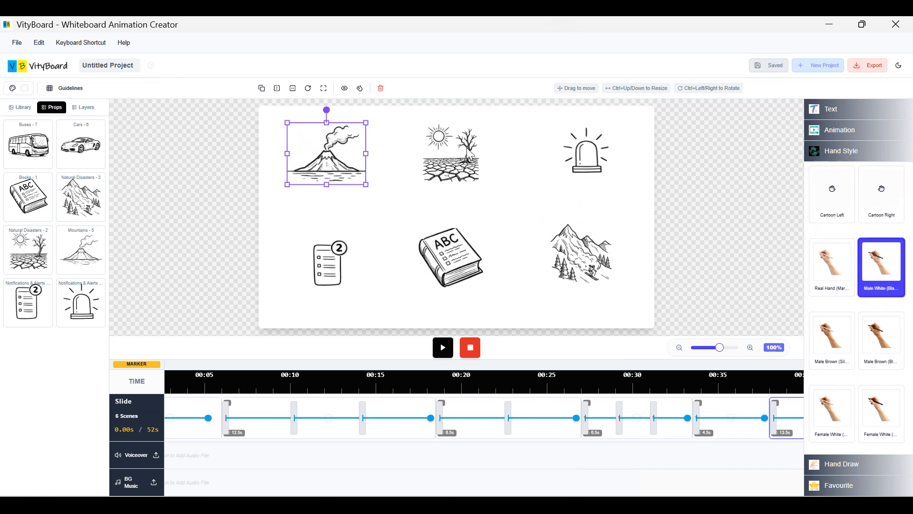
# - Give the drought scene a Fade In animation lasting 1.5 seconds
pyautogui.click(839, 130)
pyautogui.click(449, 153)
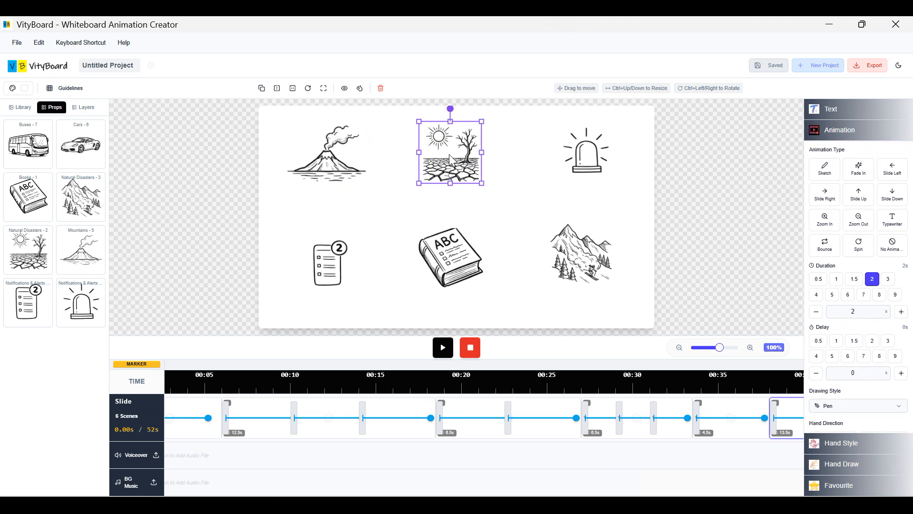
pyautogui.click(859, 171)
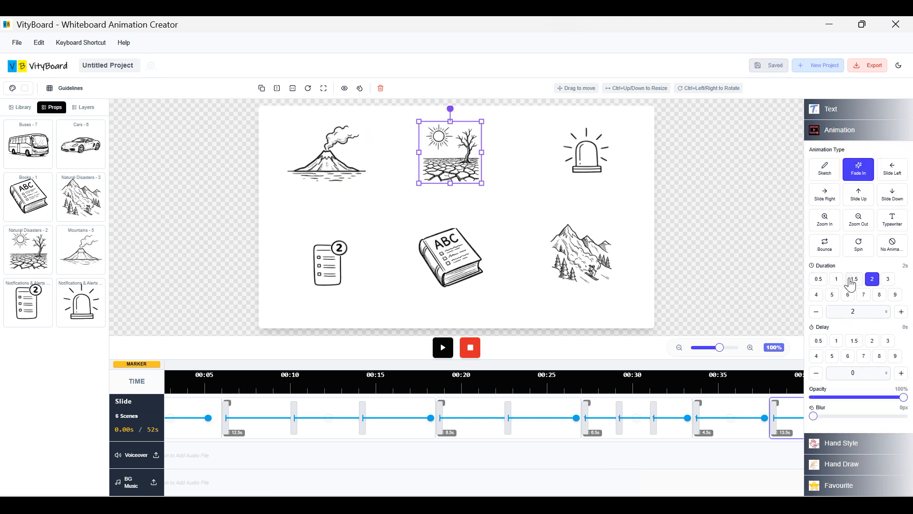
pyautogui.click(852, 280)
# - Apply a Slide Left animation to the siren and a Slide Right animation to the checklist
pyautogui.click(579, 154)
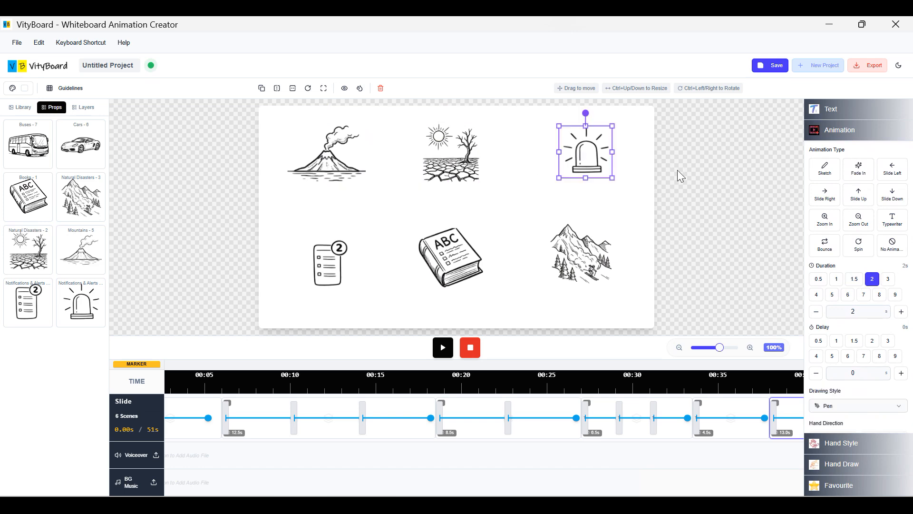
pyautogui.click(891, 183)
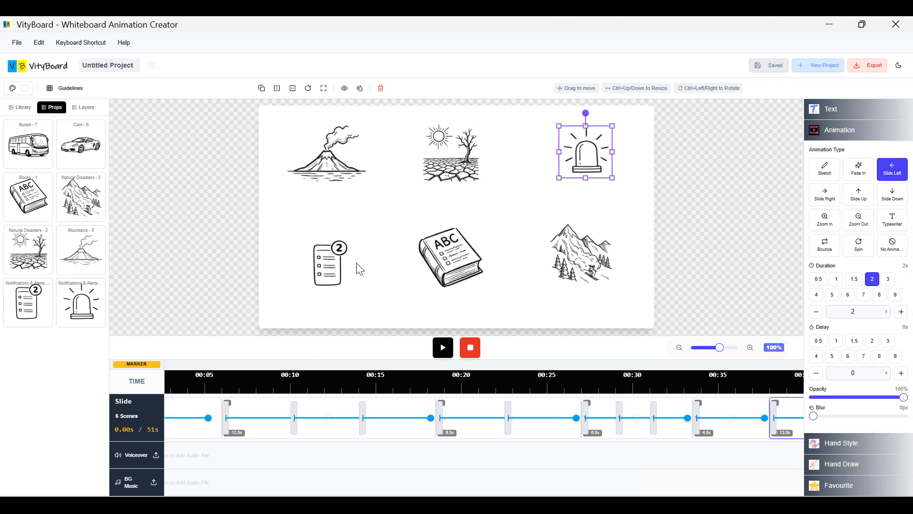
pyautogui.click(317, 269)
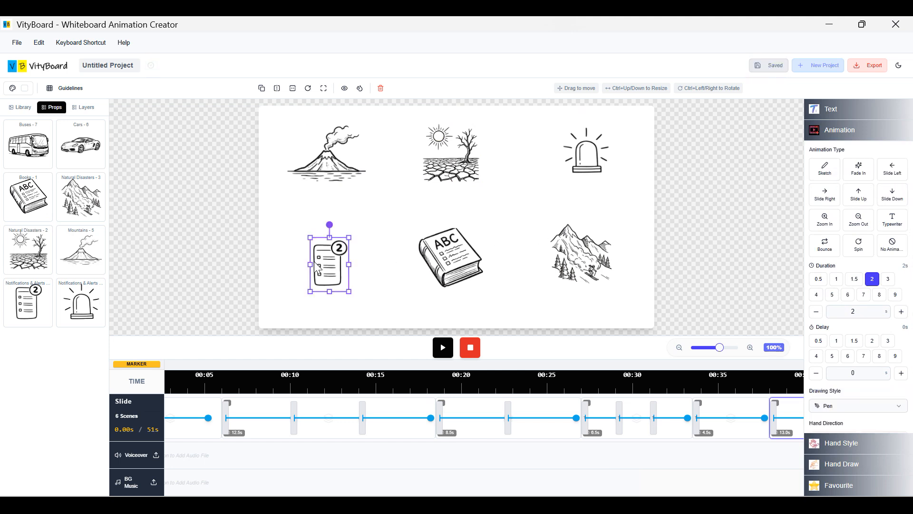
pyautogui.click(828, 196)
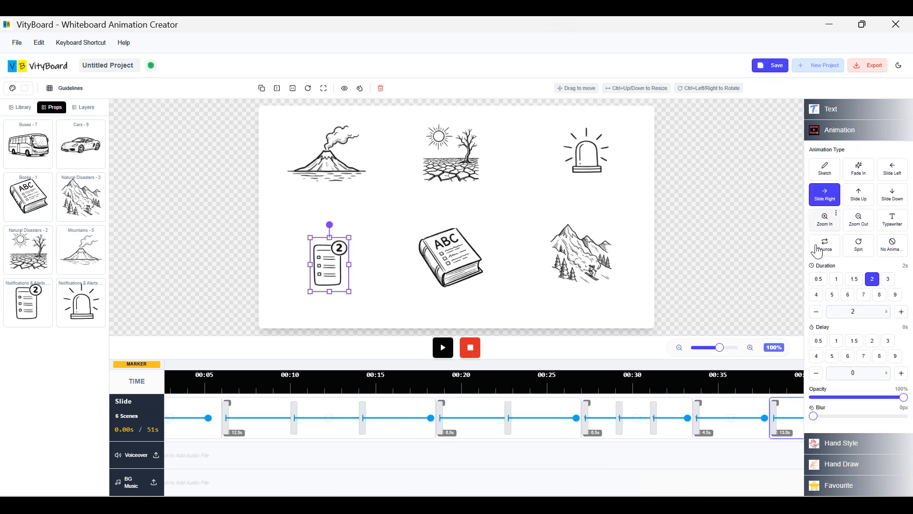
# - Apply a Zoom In animation to the book and a Bounce animation to the mountain scene
pyautogui.click(446, 255)
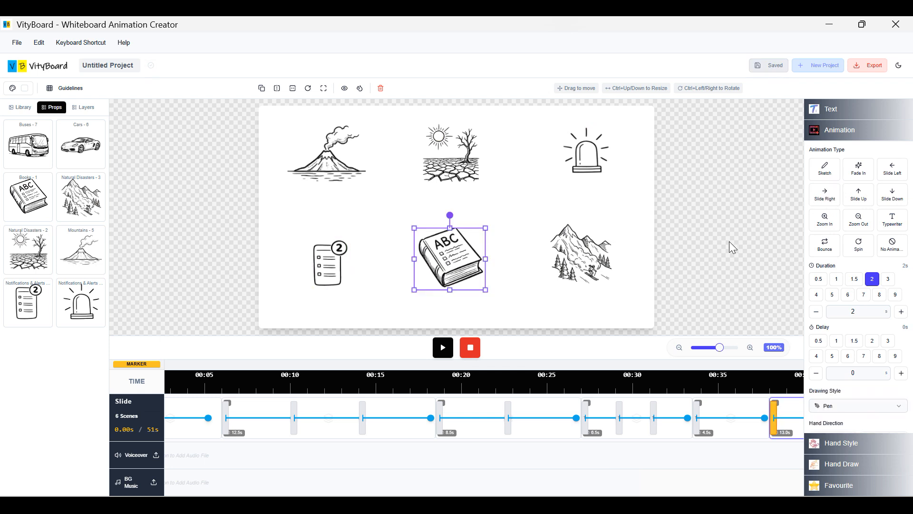
pyautogui.click(825, 221)
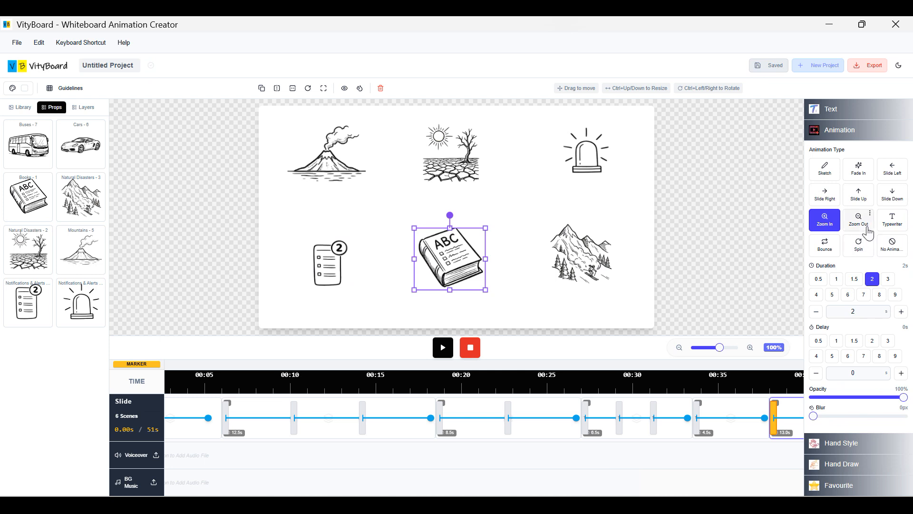
pyautogui.click(601, 266)
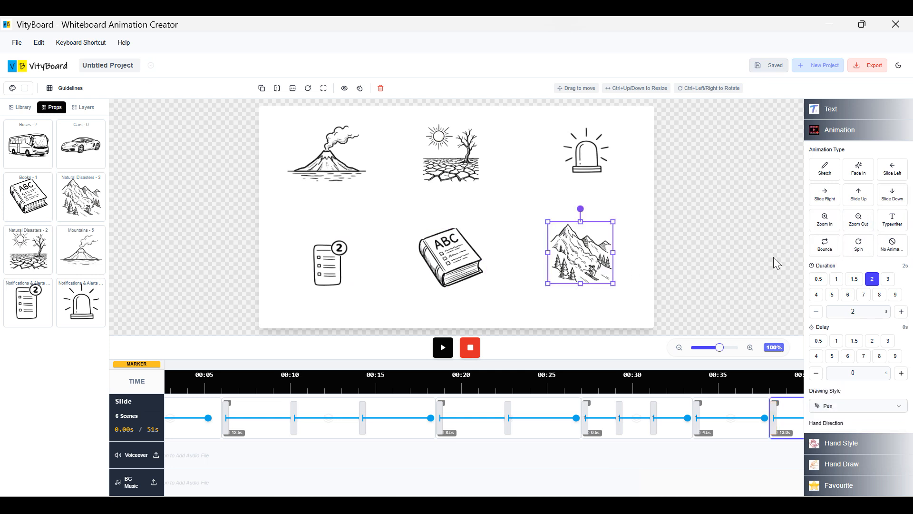
pyautogui.click(815, 252)
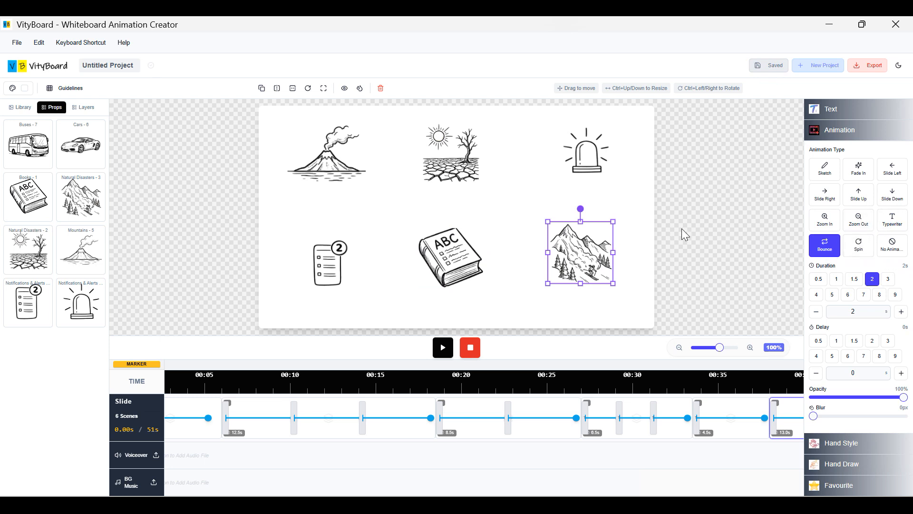
pyautogui.click(626, 200)
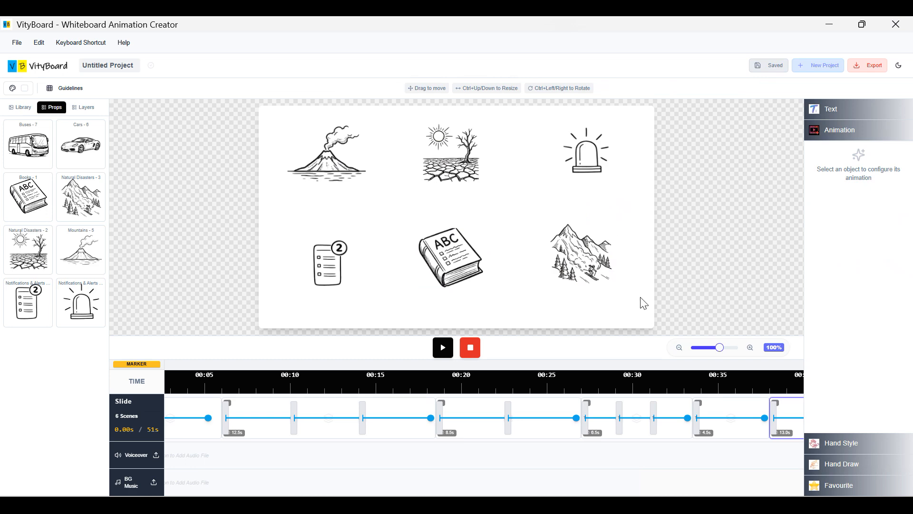
# - Preview the animations of the six-prop slide at the end of the timeline
pyautogui.moveTo(566, 492); pyautogui.dragTo(723, 492)
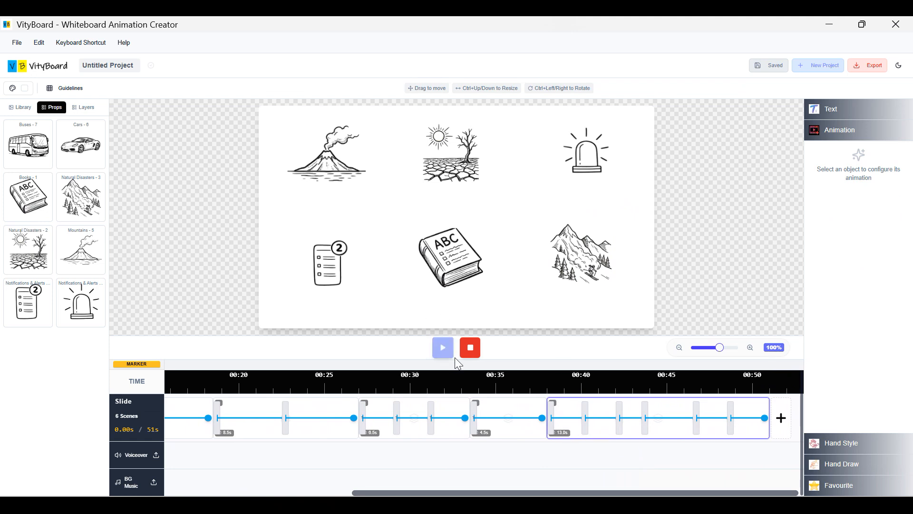
pyautogui.click(554, 415)
pyautogui.click(442, 347)
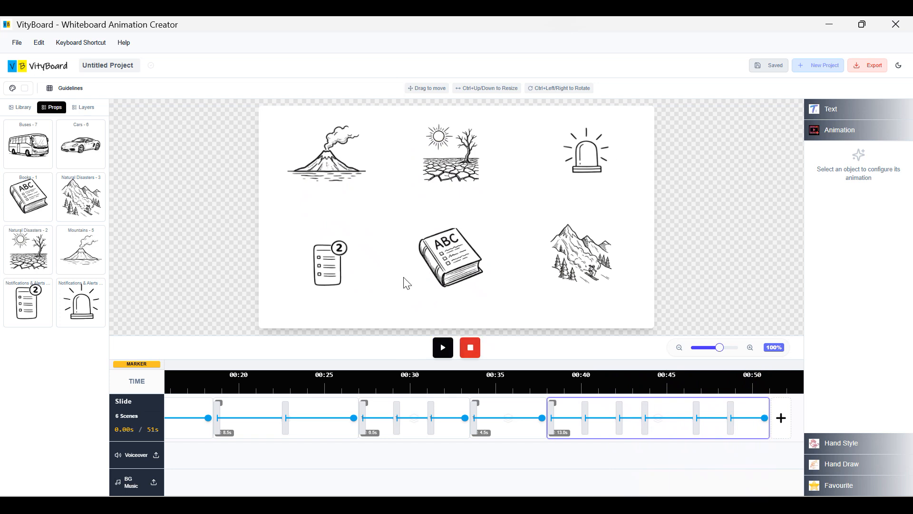
# - Reorder the slide's layers so the volcano animates first and the drought scene second
pyautogui.click(89, 113)
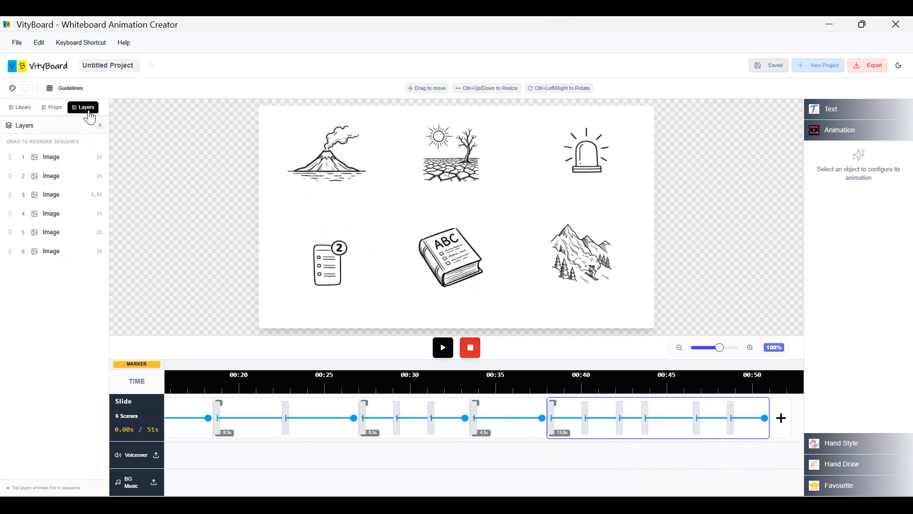
pyautogui.click(326, 169)
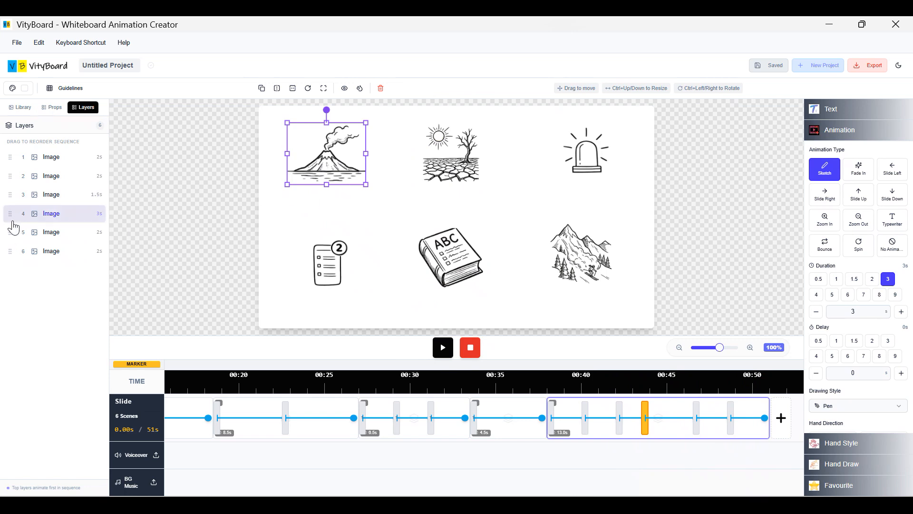
pyautogui.moveTo(10, 213); pyautogui.dragTo(10, 157)
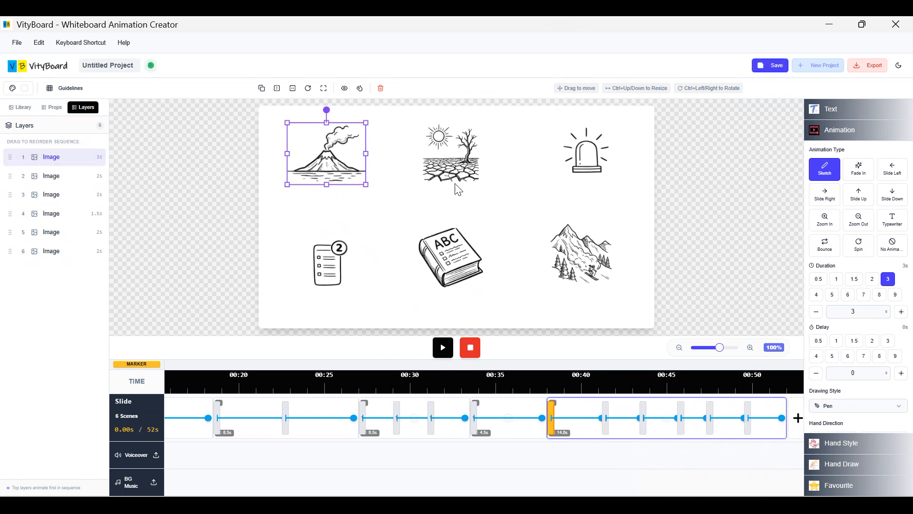
pyautogui.click(455, 180)
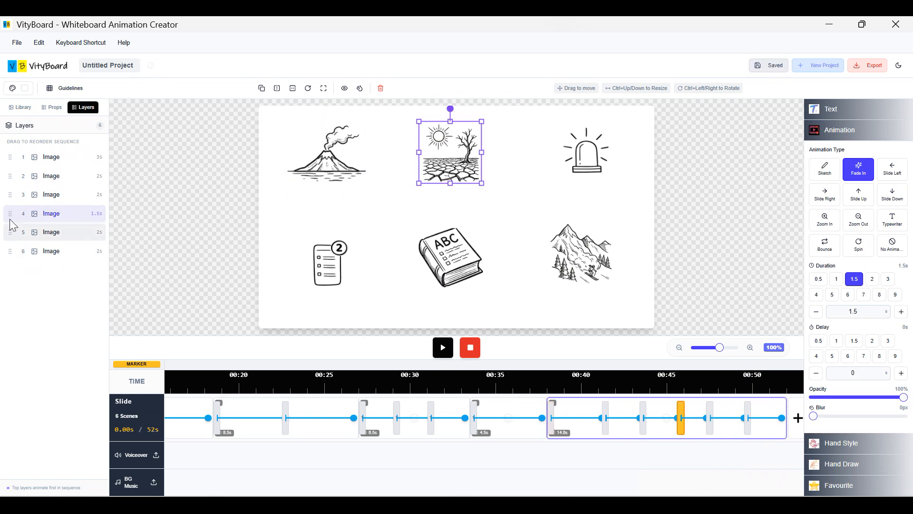
pyautogui.moveTo(10, 213); pyautogui.dragTo(11, 175)
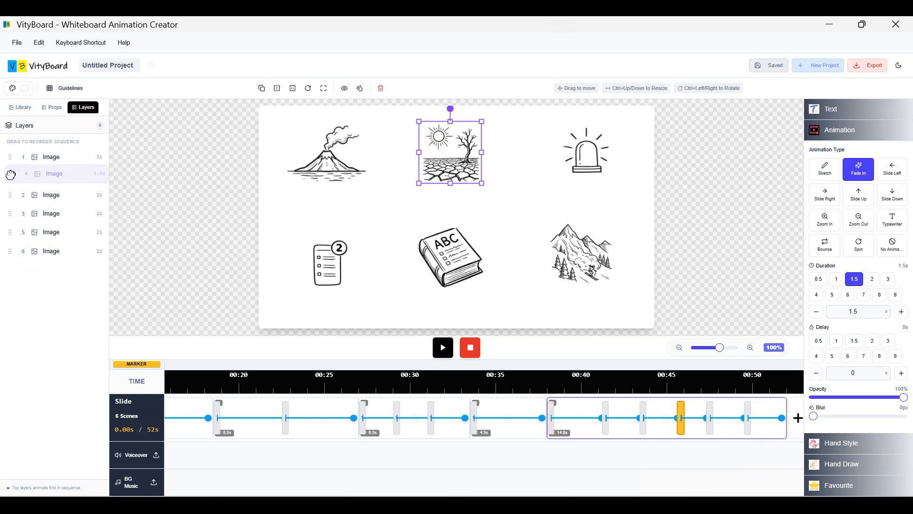
# - Move the siren's layer to third and the checklist's layer to fourth in the animation sequence
pyautogui.click(598, 181)
pyautogui.moveTo(10, 251); pyautogui.dragTo(22, 198)
pyautogui.click(319, 266)
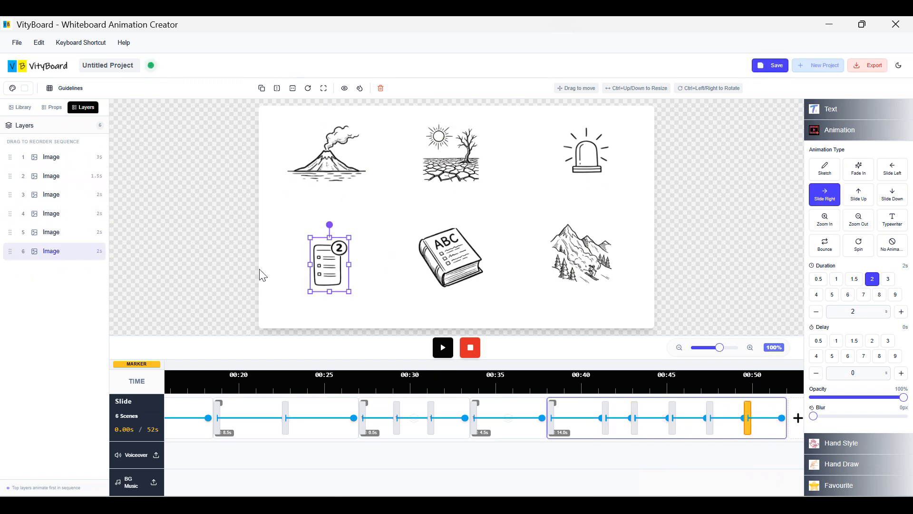
pyautogui.moveTo(10, 252); pyautogui.dragTo(16, 224)
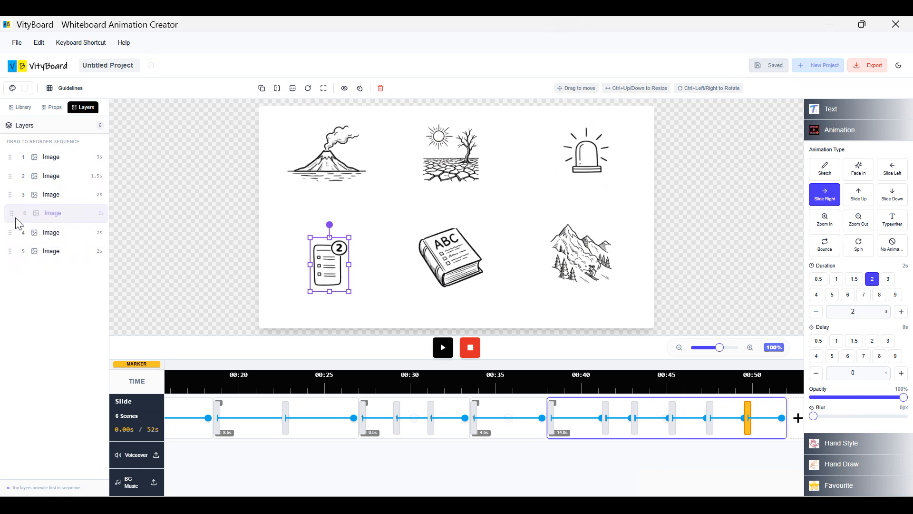
# - Check the sequence positions of the book and mountain scene, and preview the reordered slide
pyautogui.click(478, 270)
pyautogui.click(599, 260)
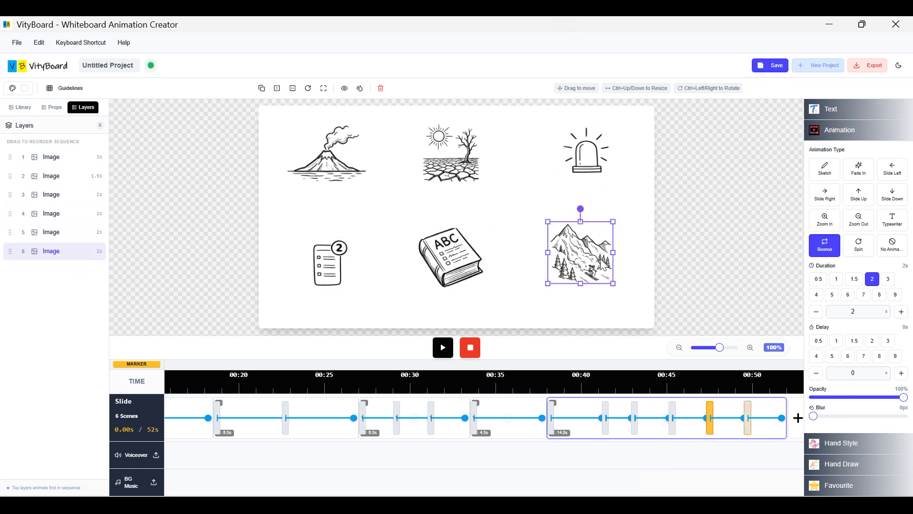
pyautogui.click(627, 262)
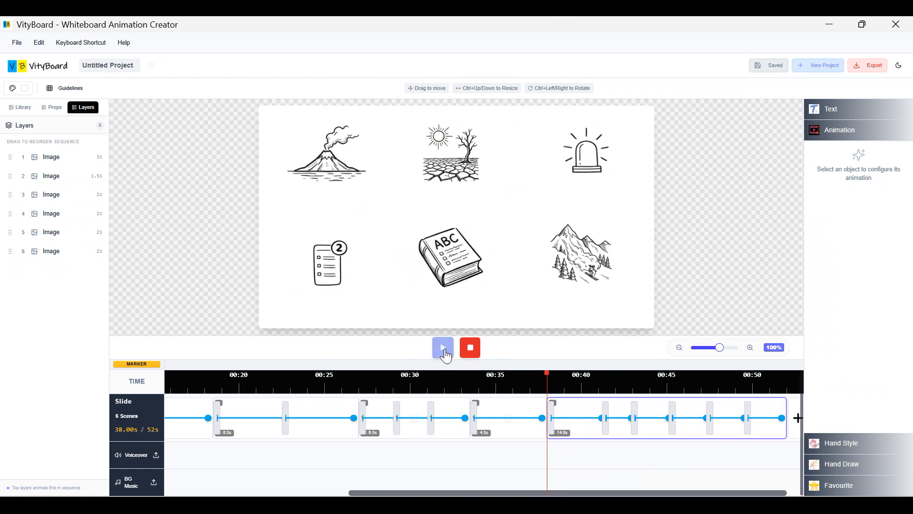
pyautogui.click(443, 354)
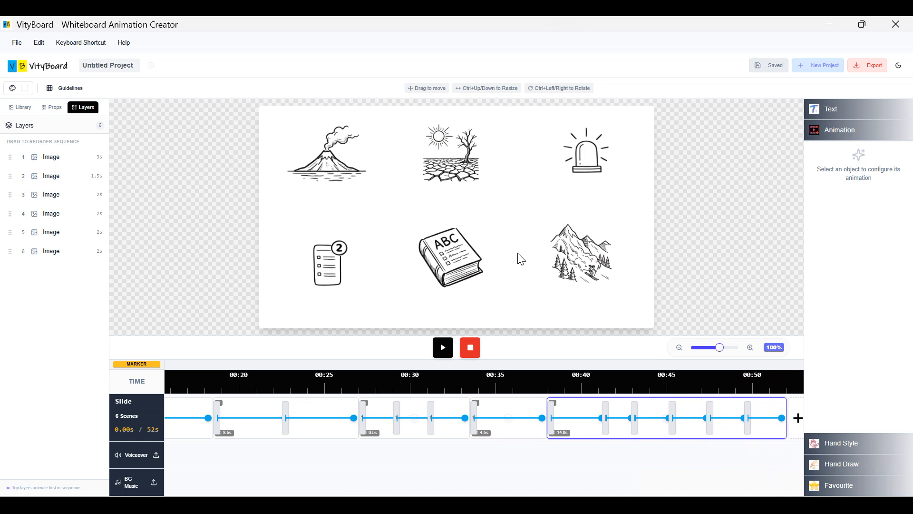
# - Set the duration of the volcano's Sketch animation to 7 seconds
pyautogui.click(339, 172)
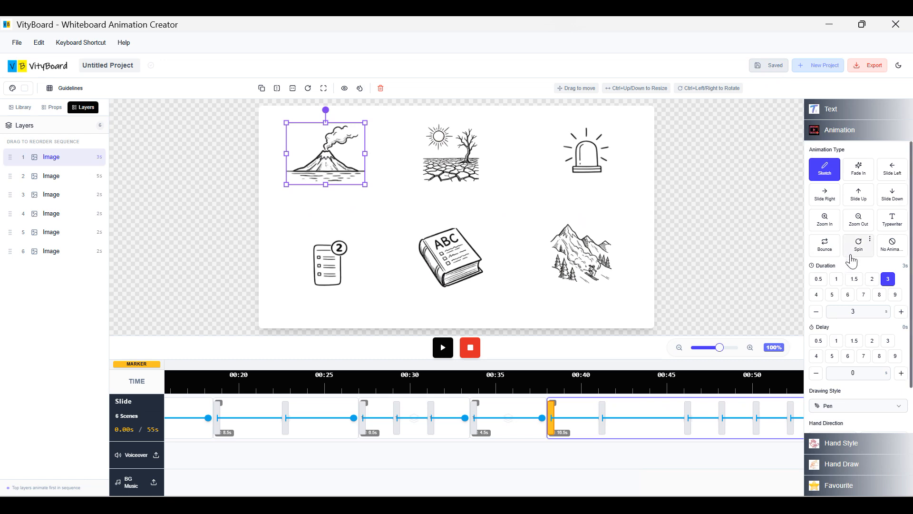
pyautogui.click(875, 312)
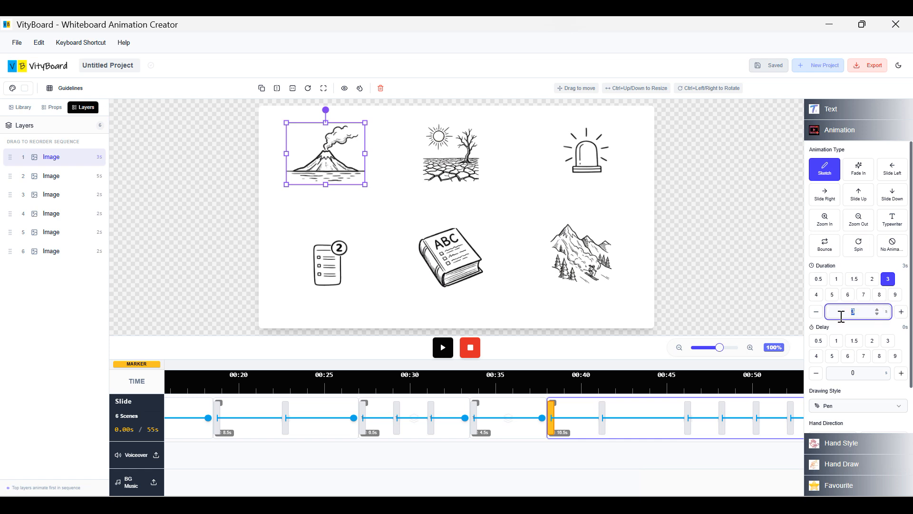
pyautogui.write('6')
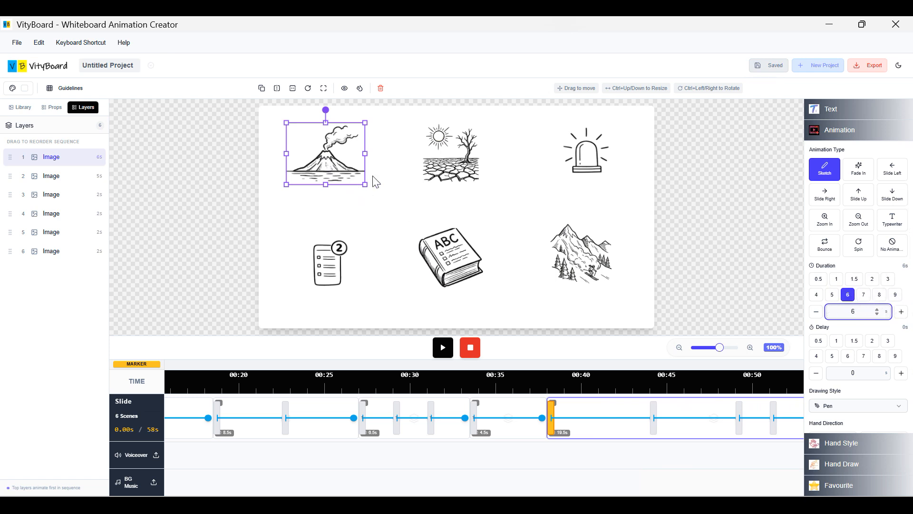
pyautogui.click(864, 296)
# - Set the drought scene's Fade In duration to 2 seconds and the siren's Slide Left duration to 6 seconds
pyautogui.click(464, 171)
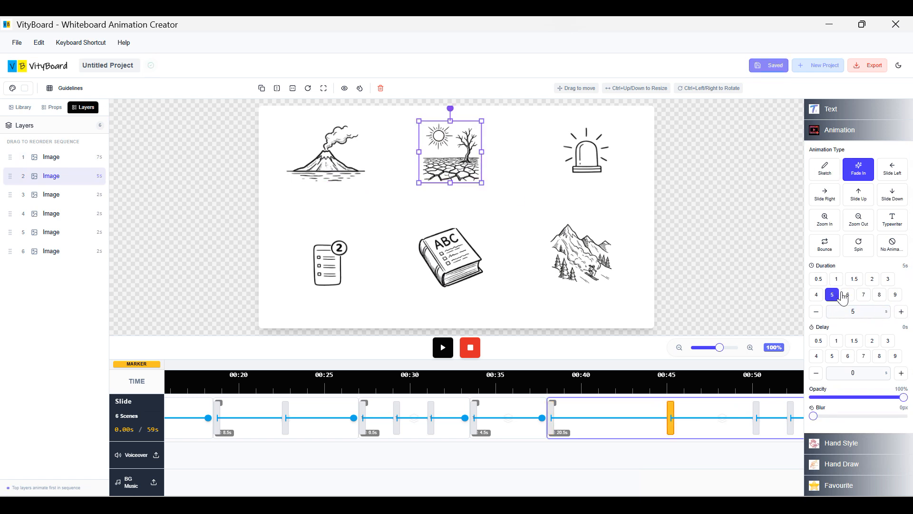
pyautogui.click(872, 280)
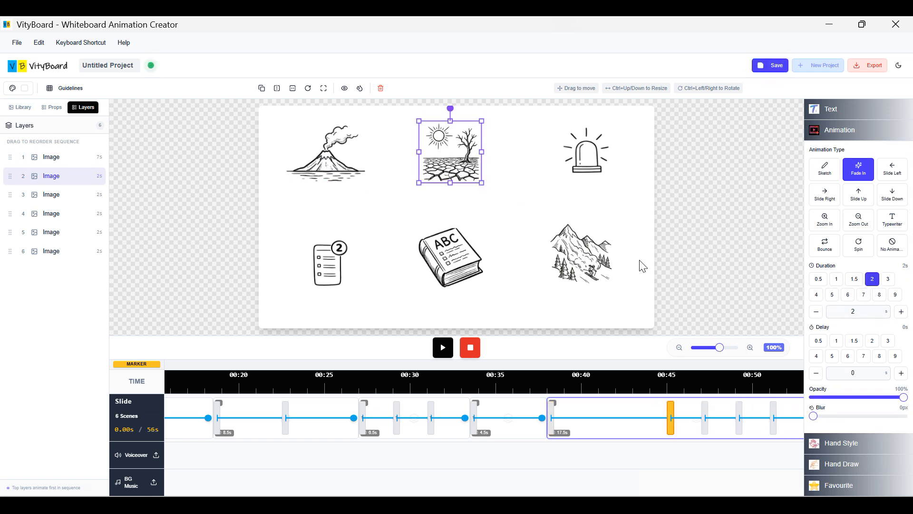
pyautogui.click(602, 176)
pyautogui.click(848, 294)
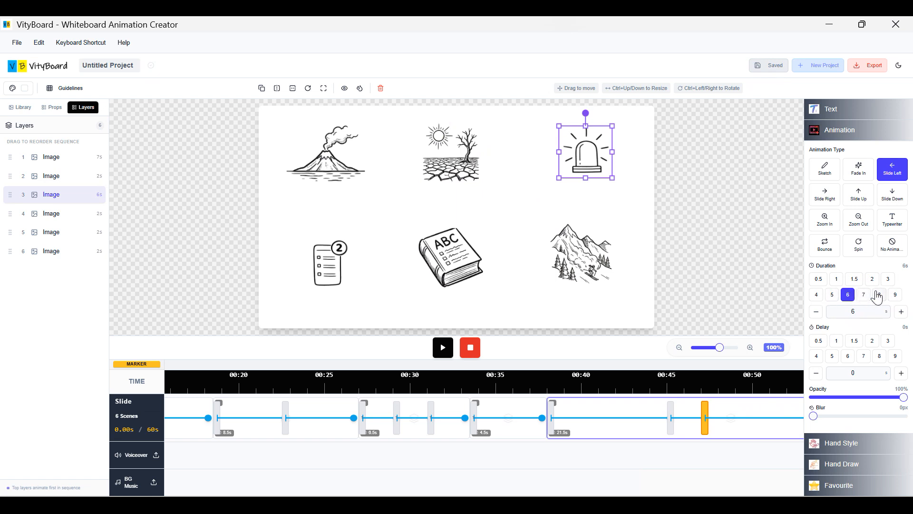
# - Set the delay of the volcano's Sketch animation to 3 seconds
pyautogui.click(339, 172)
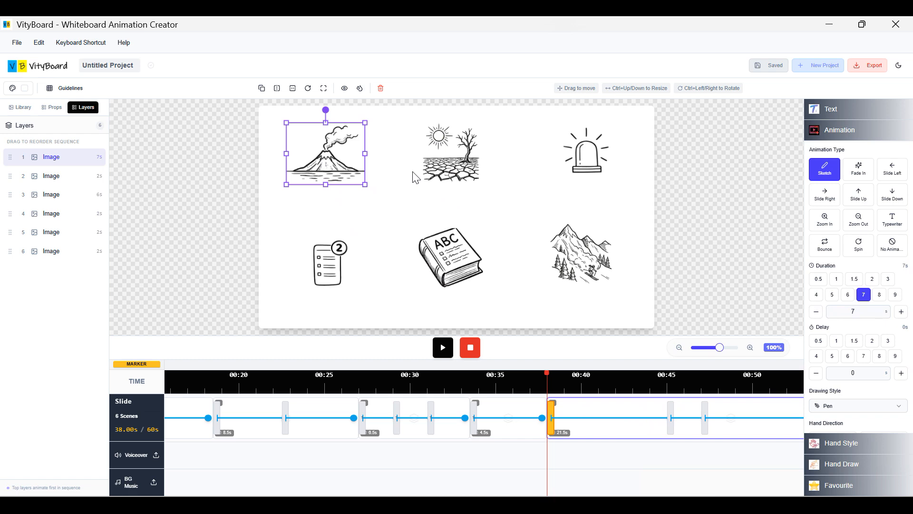
pyautogui.click(453, 172)
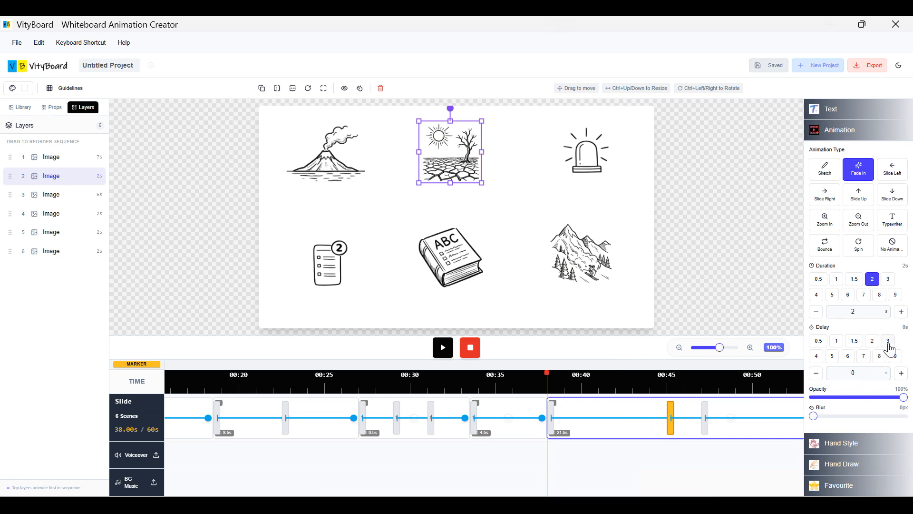
pyautogui.click(337, 172)
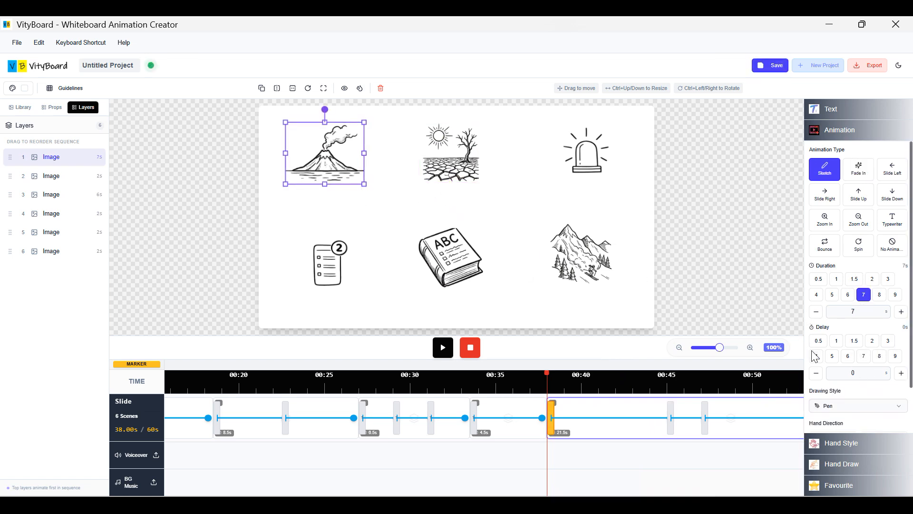
pyautogui.click(888, 342)
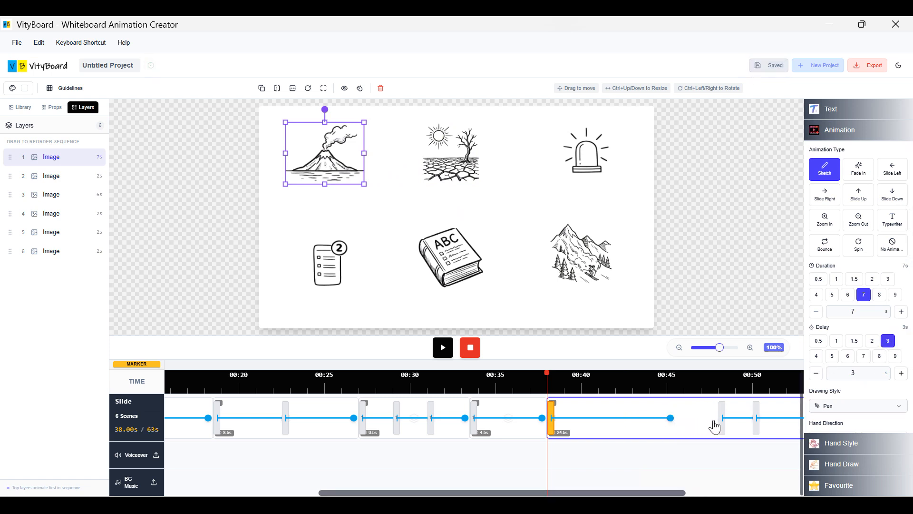
# - Set the delay of the drought scene's Fade In animation to 5 seconds
pyautogui.click(468, 181)
pyautogui.click(324, 163)
pyautogui.click(453, 172)
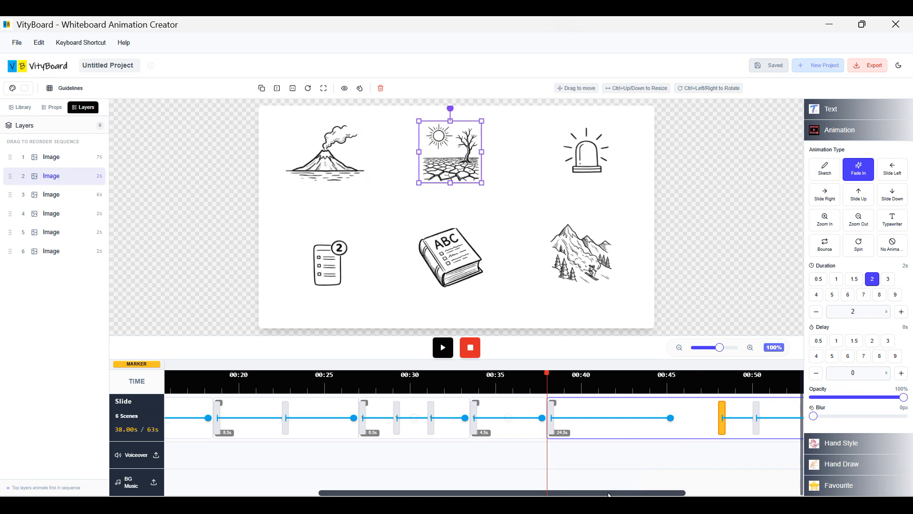
pyautogui.hscroll(4, 665, 471)
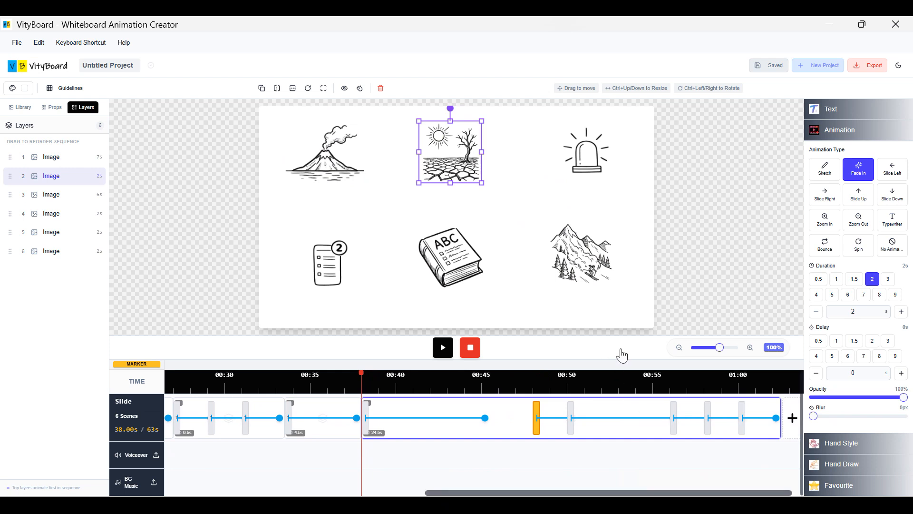
pyautogui.click(833, 358)
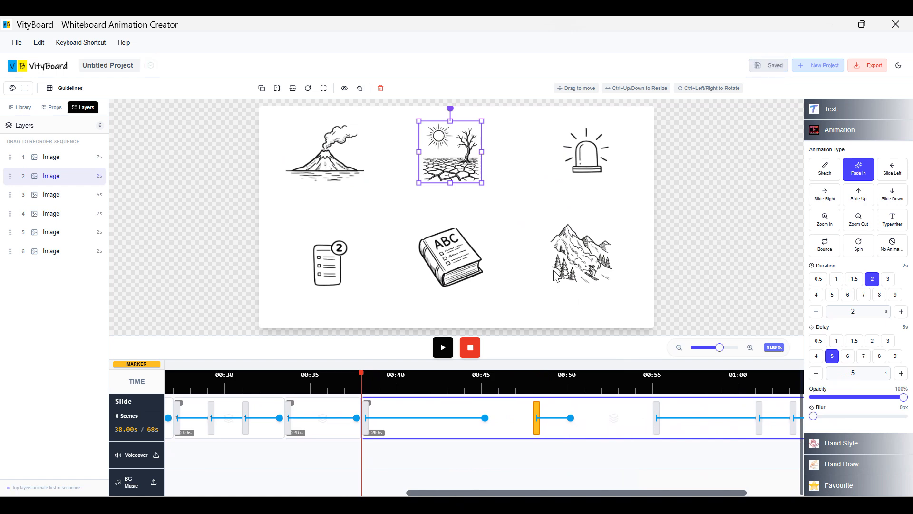
# - Try the ABC book at 40% opacity, and restore it to 100%
pyautogui.click(597, 152)
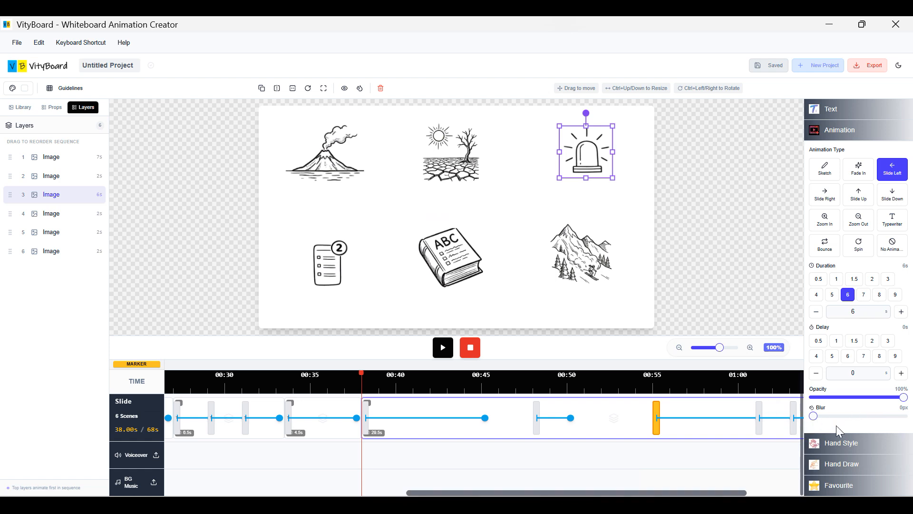
pyautogui.click(451, 267)
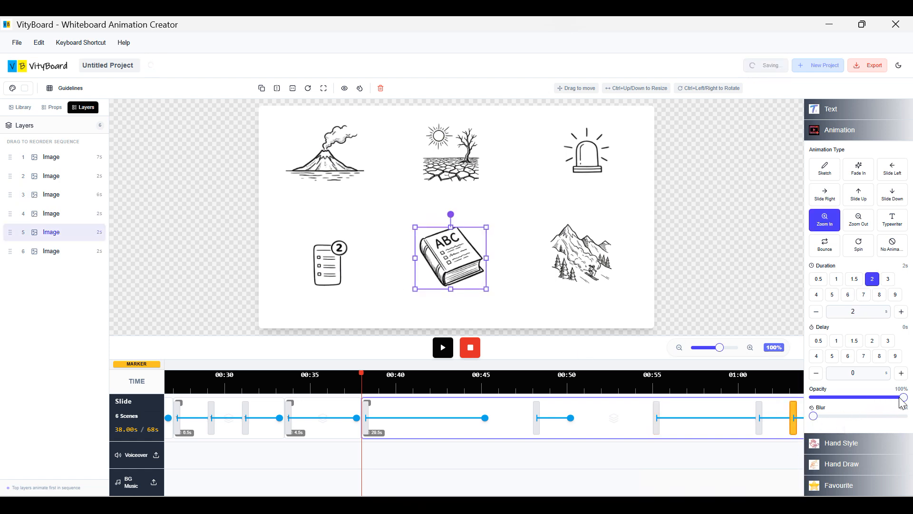
pyautogui.moveTo(904, 402); pyautogui.dragTo(844, 407)
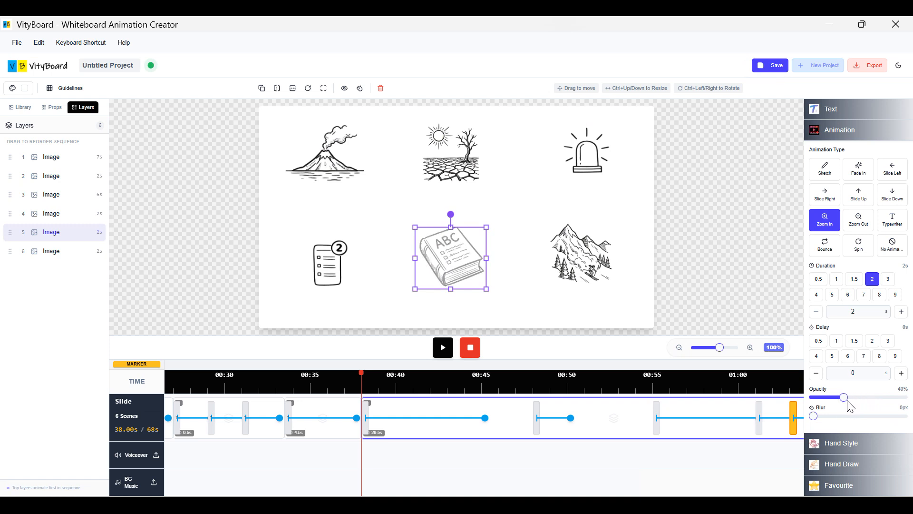
pyautogui.moveTo(851, 408); pyautogui.dragTo(911, 397)
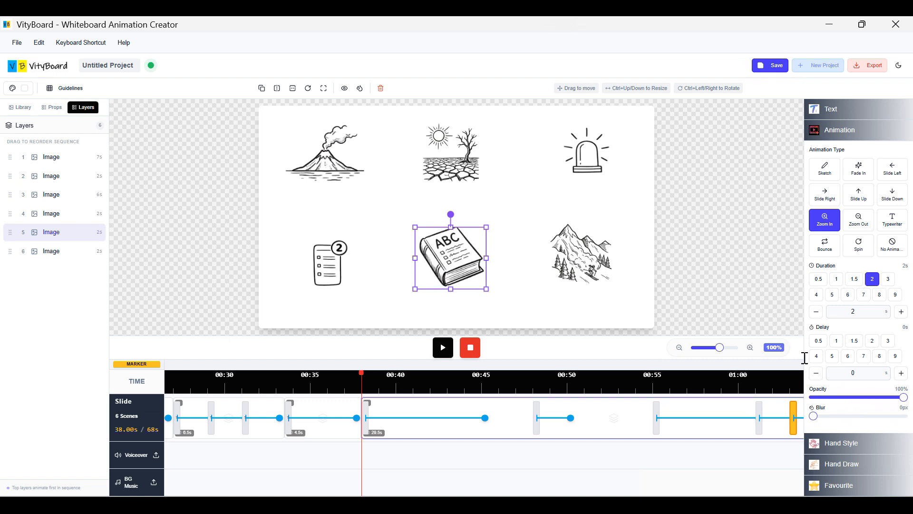
# - Try the blur setting on the mountain scene, leaving it at 0 px
pyautogui.click(543, 212)
pyautogui.click(588, 262)
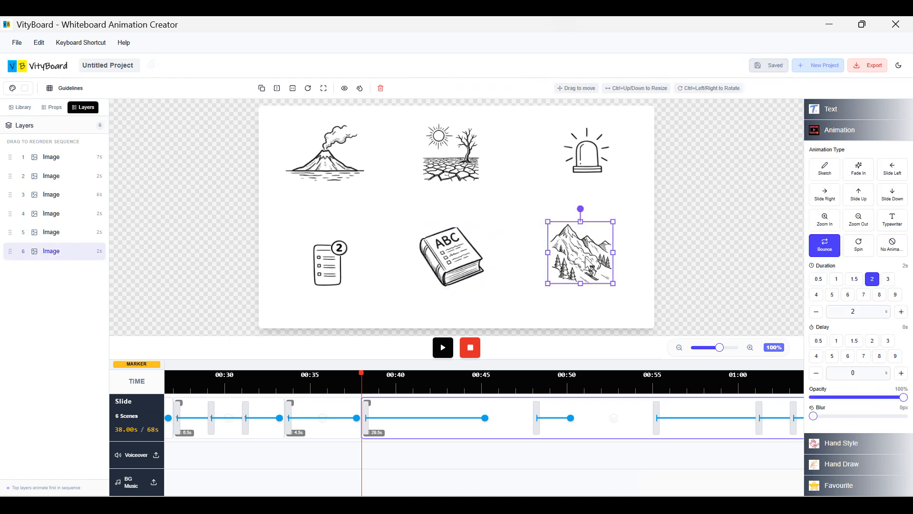
pyautogui.moveTo(813, 416)
pyautogui.mouseDown()
pyautogui.moveTo(836, 417)
pyautogui.moveTo(813, 417)
pyautogui.mouseUp()
# - Examine the hand styles available for the volcano's Sketch animation, and return to its animation settings
pyautogui.click(861, 138)
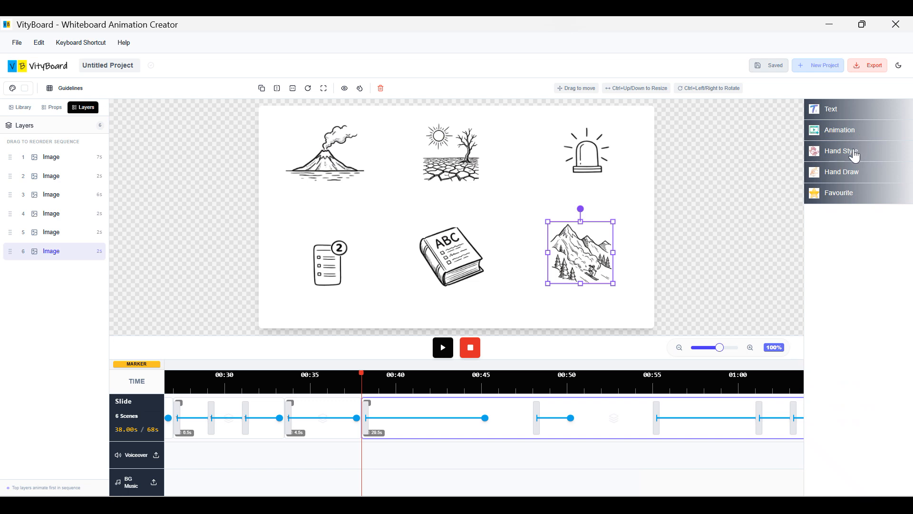
pyautogui.click(854, 153)
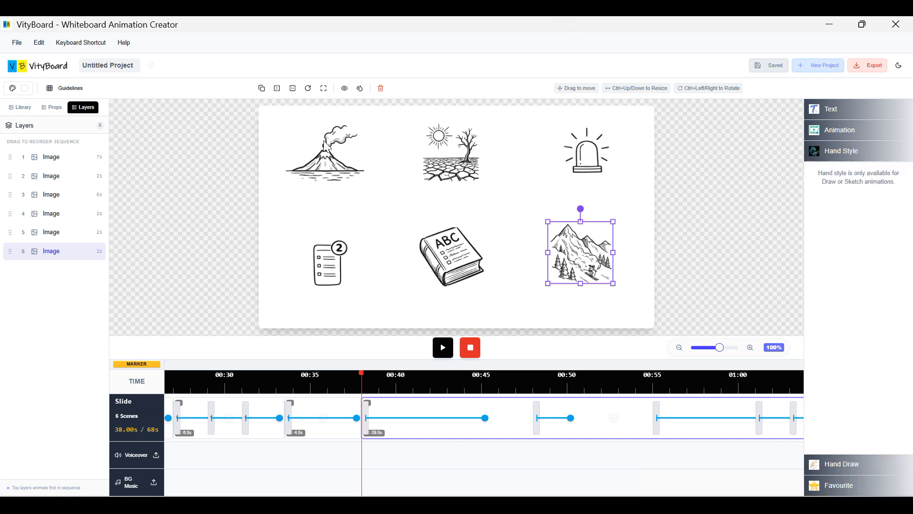
pyautogui.click(318, 157)
pyautogui.moveTo(851, 287)
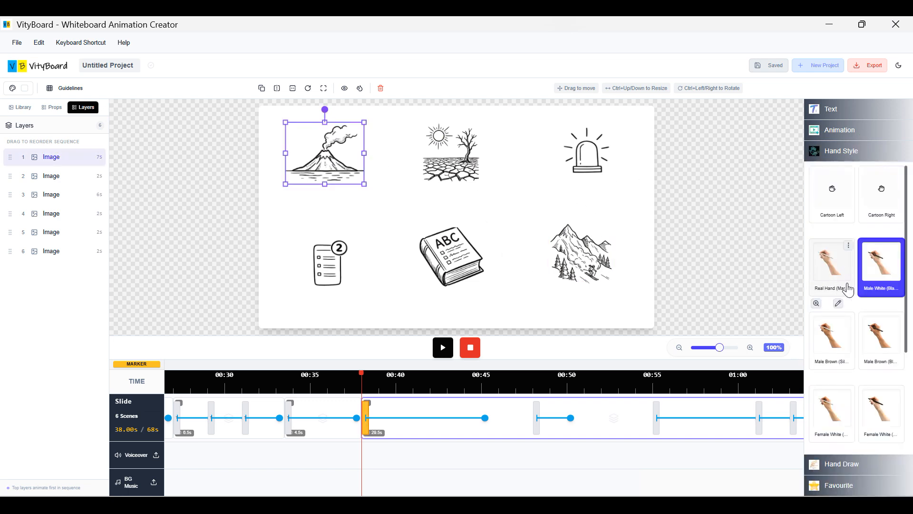
pyautogui.scroll(-3, 849, 289)
pyautogui.scroll(3, 872, 410)
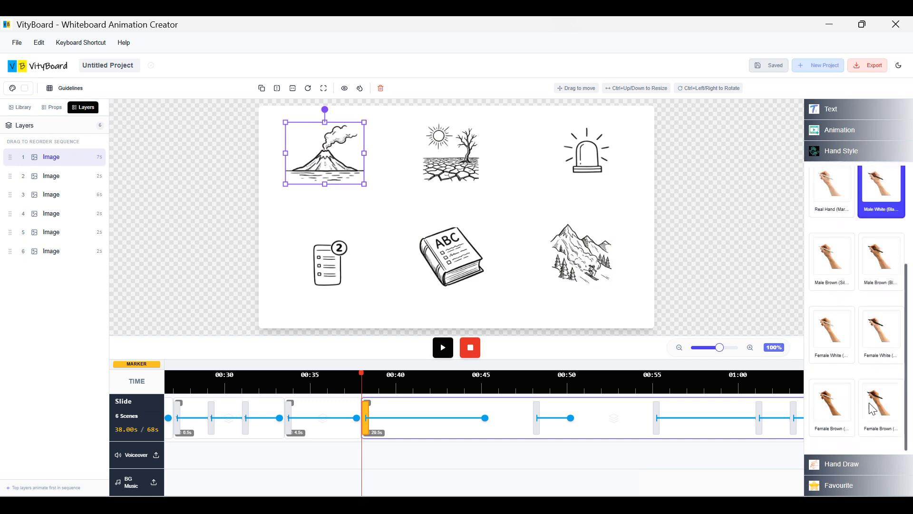
pyautogui.moveTo(832, 195)
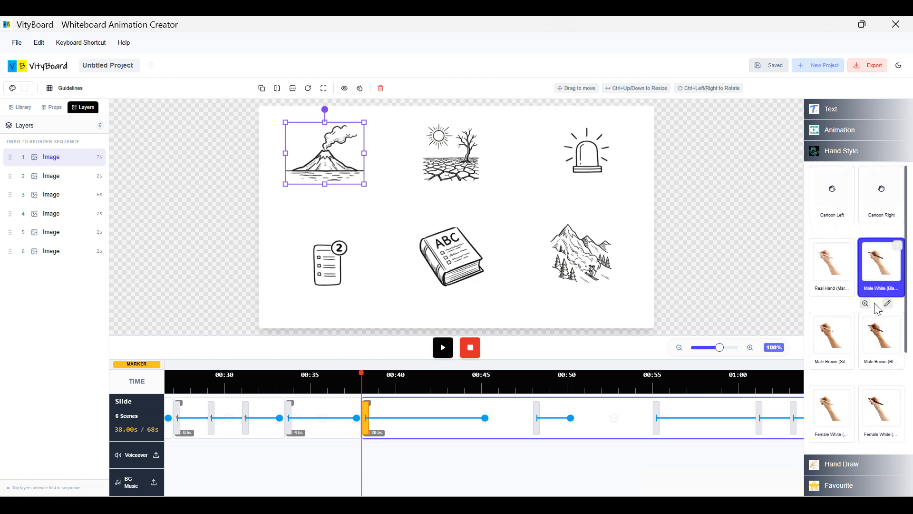
pyautogui.click(871, 156)
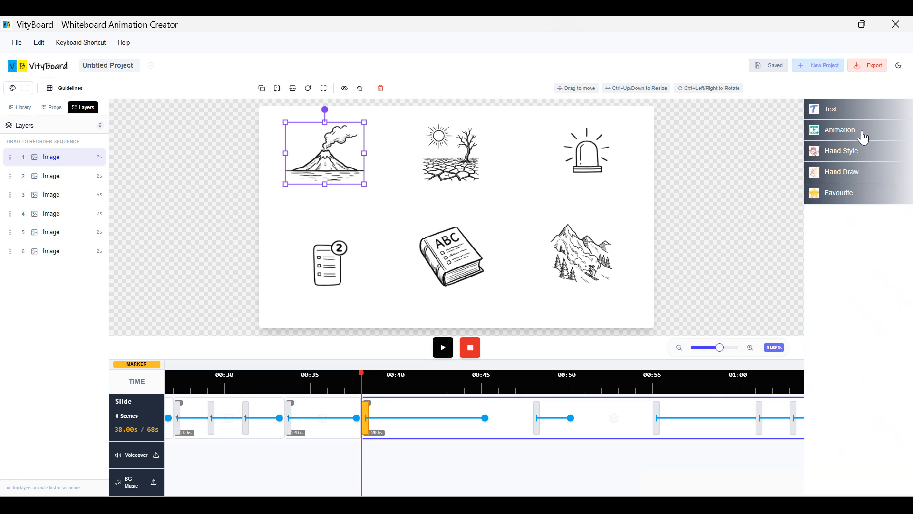
pyautogui.click(863, 137)
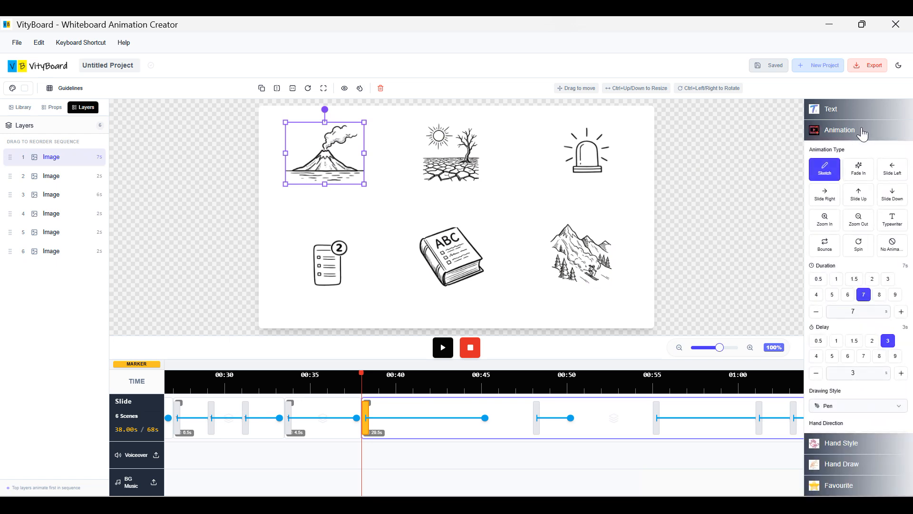